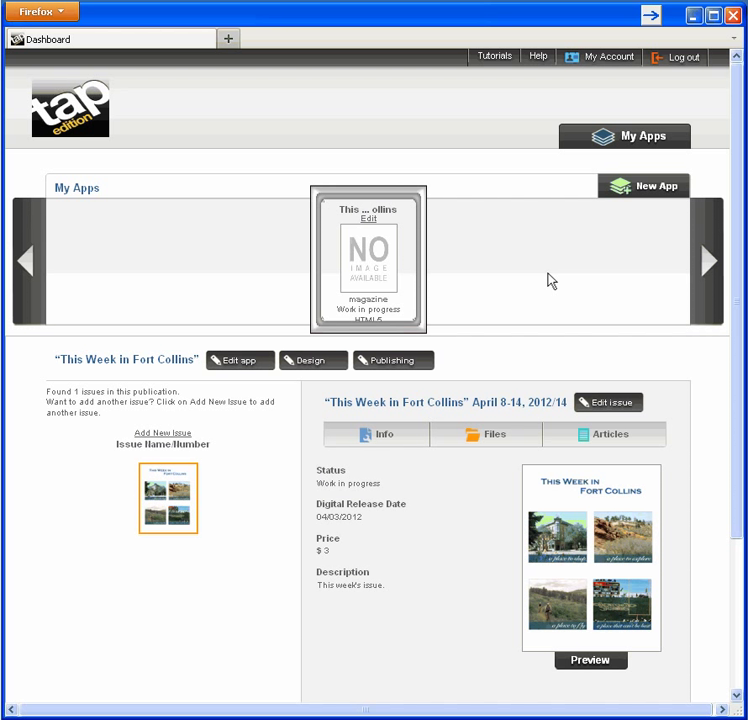
Step: Start a new mobile app with Magazine as its app type
click(664, 193)
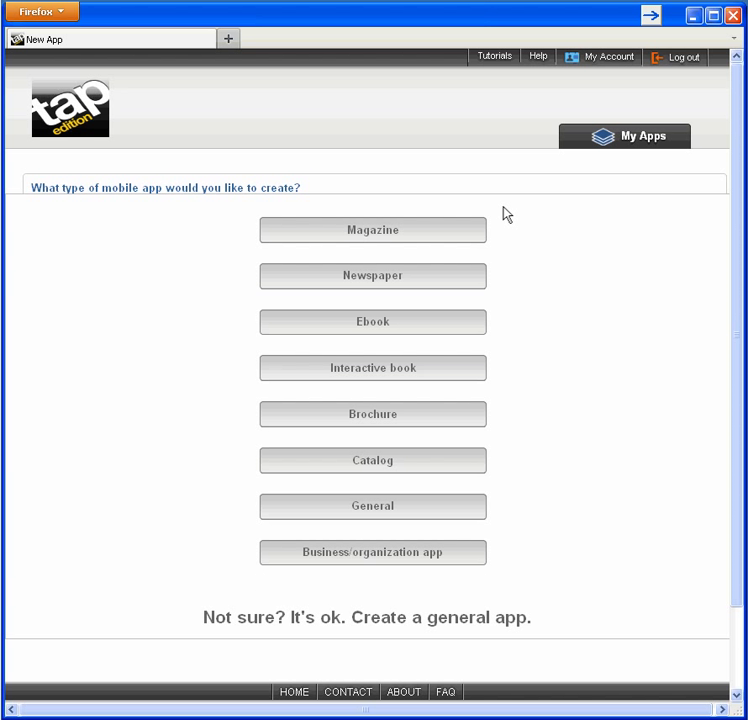
click(472, 238)
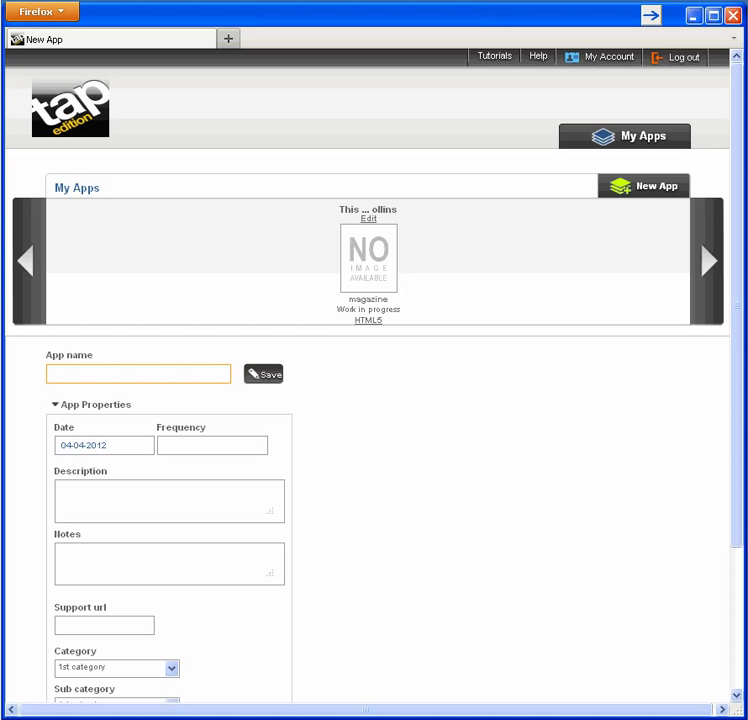
Step: Name the app 'Couture & Luxury' with a frequency of 12
key(ctrl+plus)
key(ctrl+plus)
key(ctrl+plus)
key(ctrl+plus)
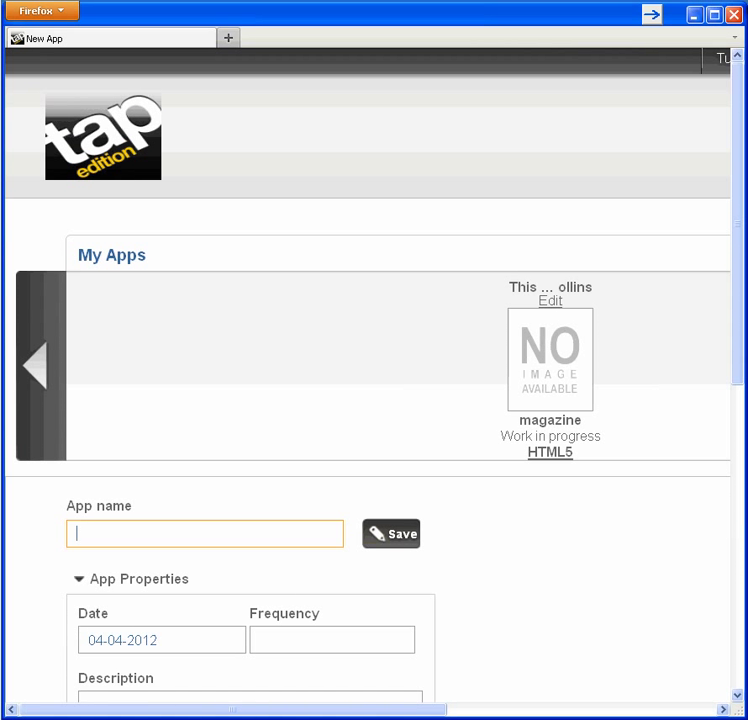
text(Couture & Luxury)
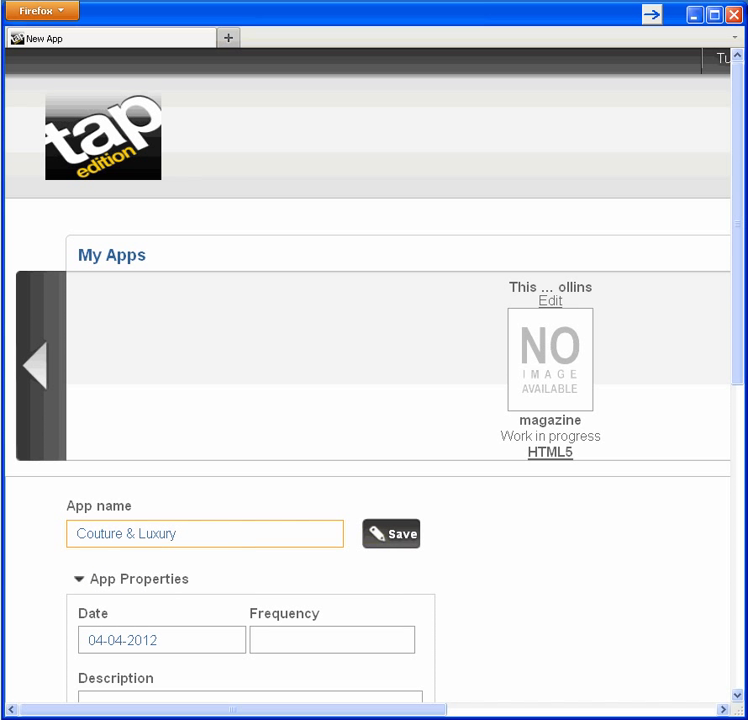
text(12)
drag(740, 255, 735, 481)
Step: Add the monthly fashion magazine description, notes and support URL, then save the app
key(Tab)
text(Couture & Lux)
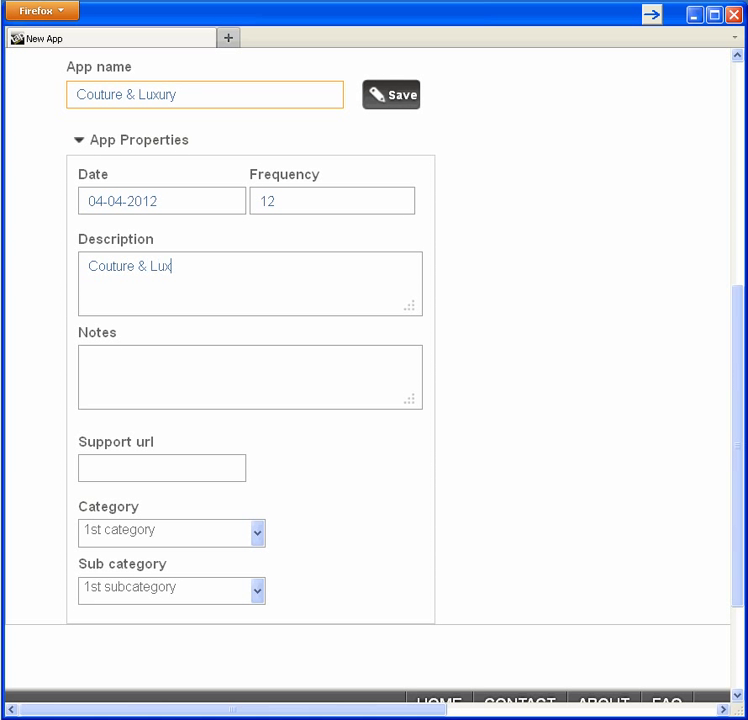
text(ury monthly fashion magazine.)
key(Tab)
text(Notes to self.)
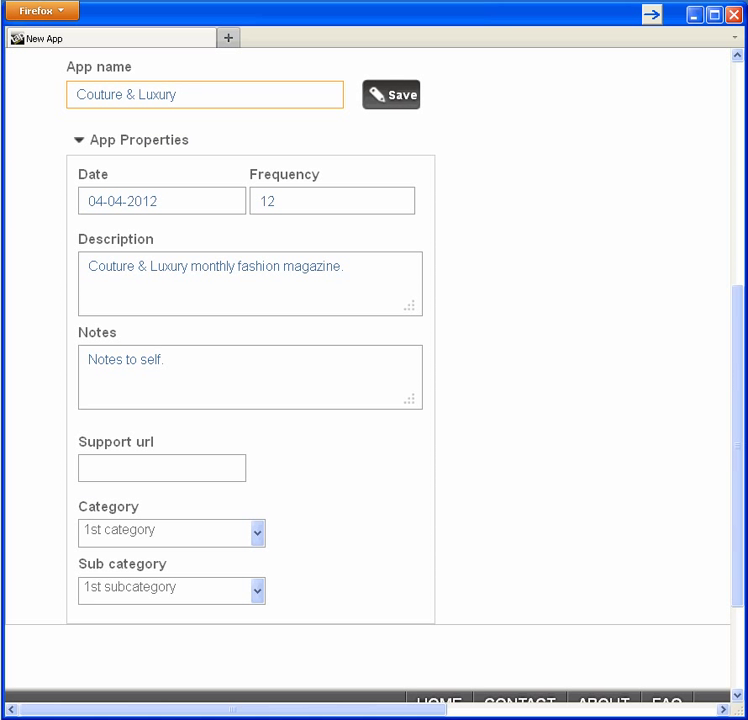
key(Tab)
text(www.supportformyapp.c)
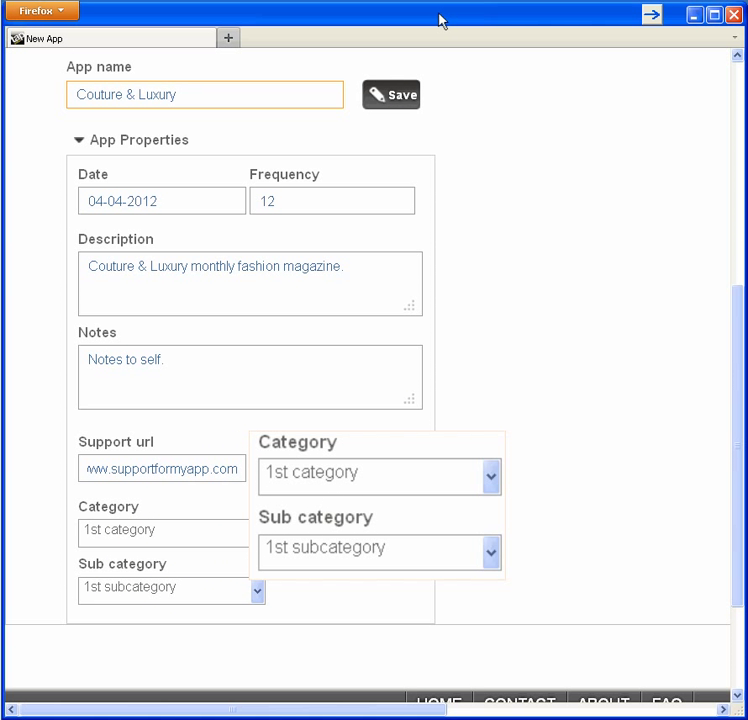
click(402, 98)
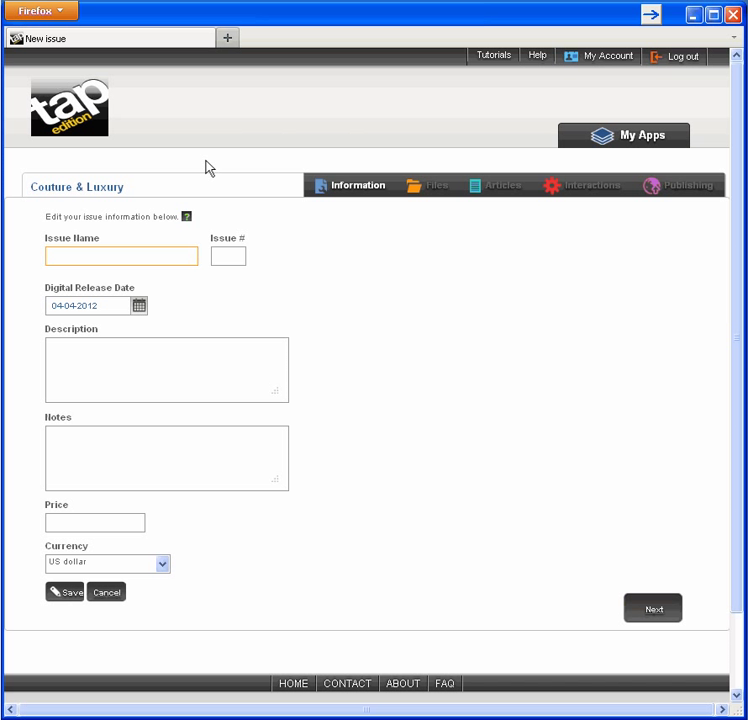
Step: Enter issue May 2012, release date 05-01-2012, price 2.90 US dollars, and a Middle Eastern fashion description
mouse_move(186, 216)
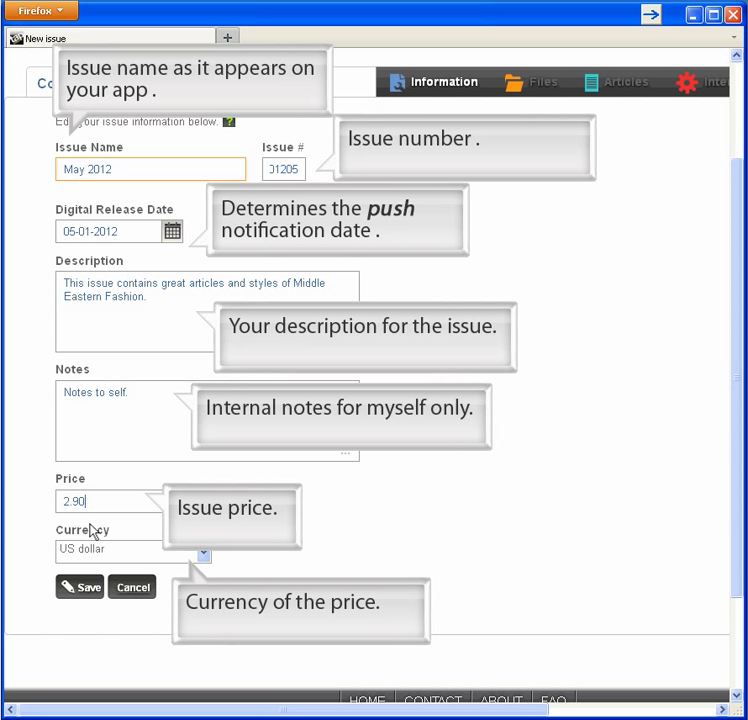
Step: Save the May 2012 issue and upload Couture_and_Luxury.pdf to its files
click(89, 589)
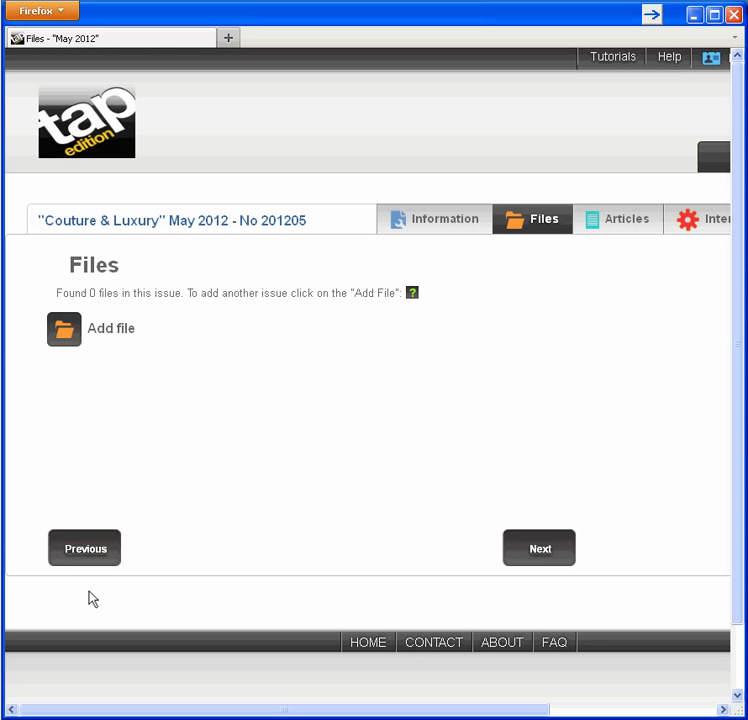
mouse_move(412, 294)
click(76, 327)
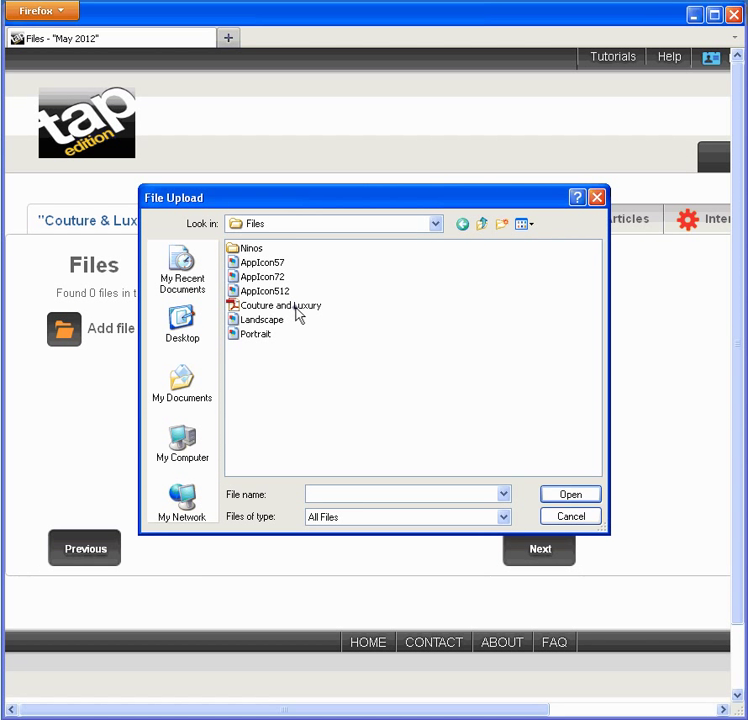
click(290, 305)
click(598, 496)
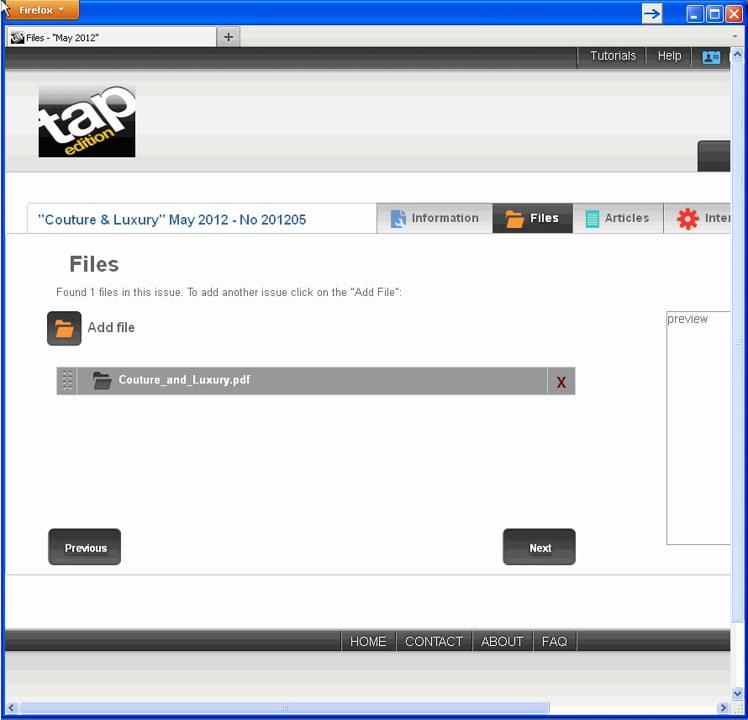
Step: Save an article section named for the featured designer, starting on page 10, then continue to interactions
click(545, 548)
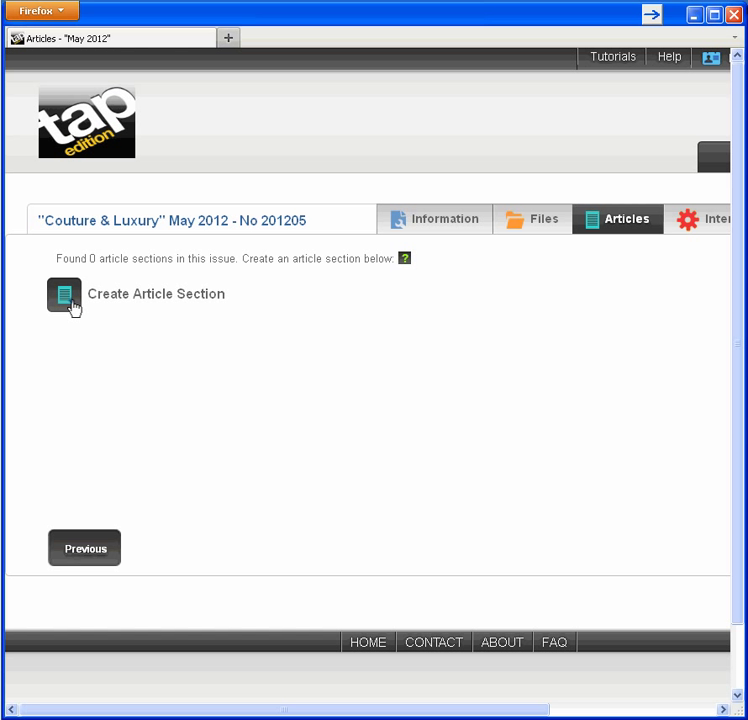
click(70, 299)
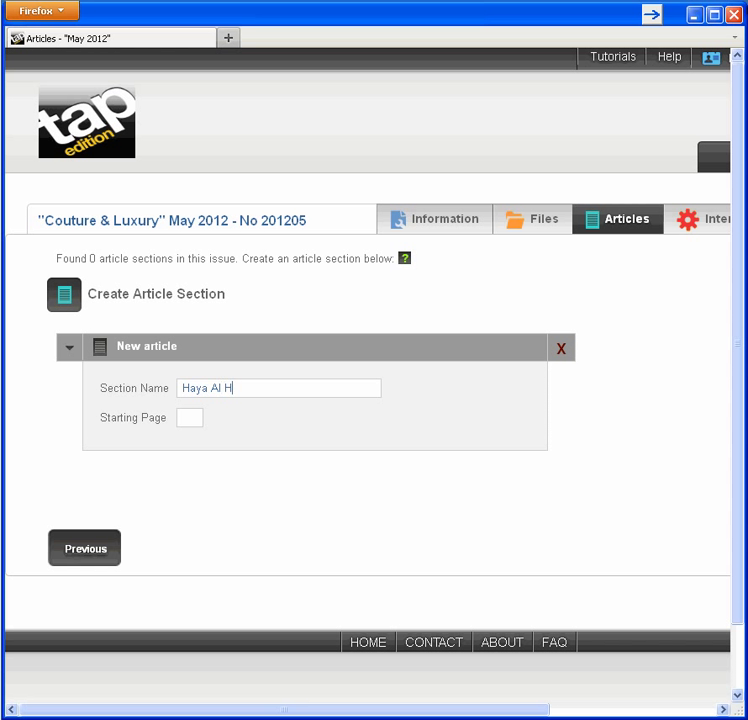
key(Tab)
text(10)
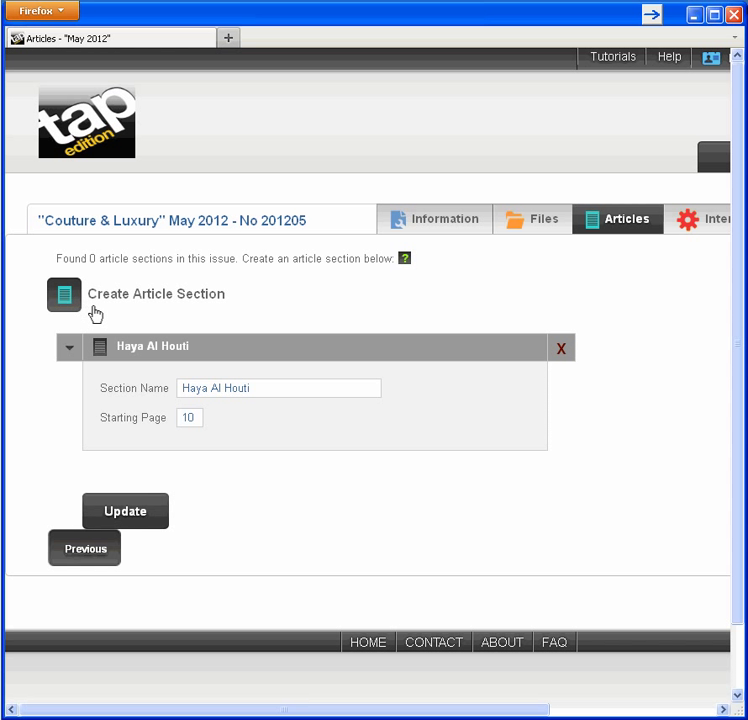
click(143, 525)
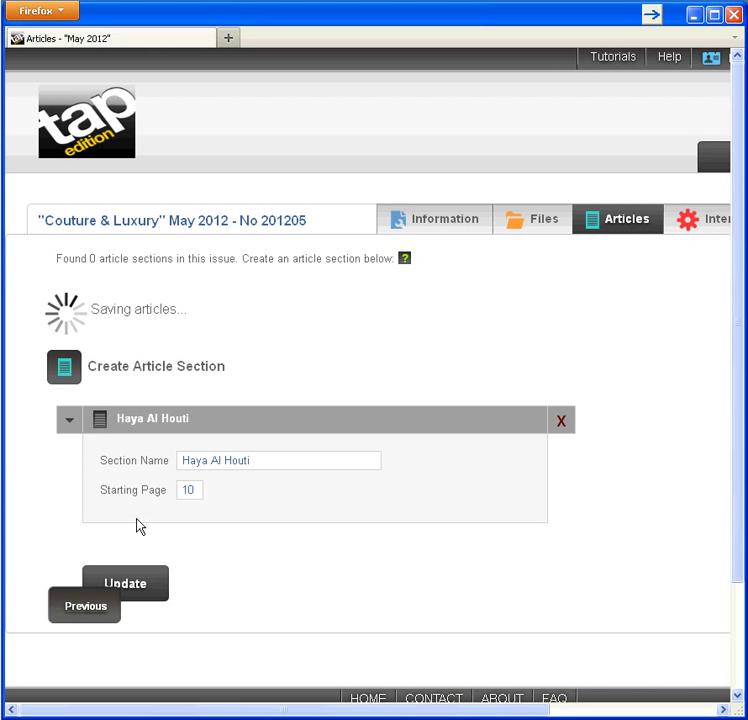
drag(408, 714, 533, 714)
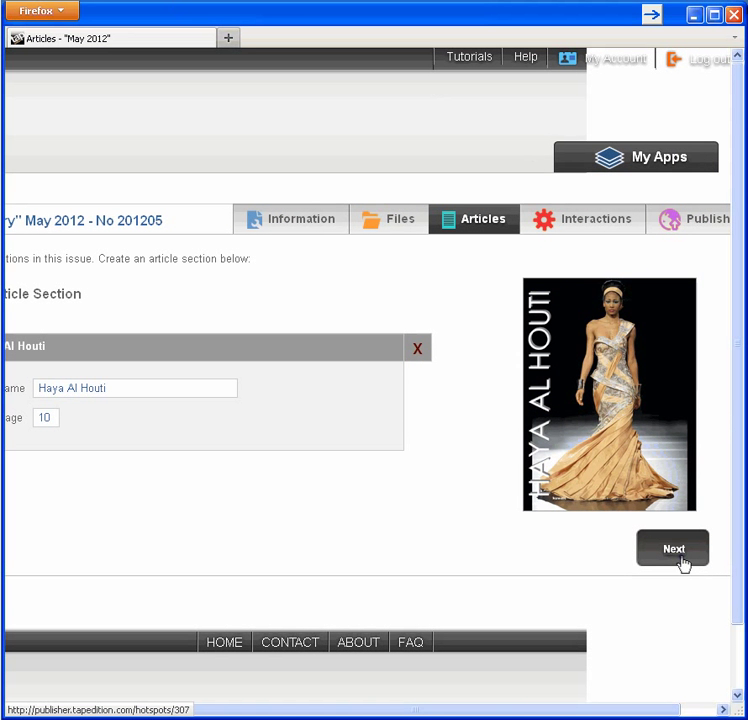
click(680, 555)
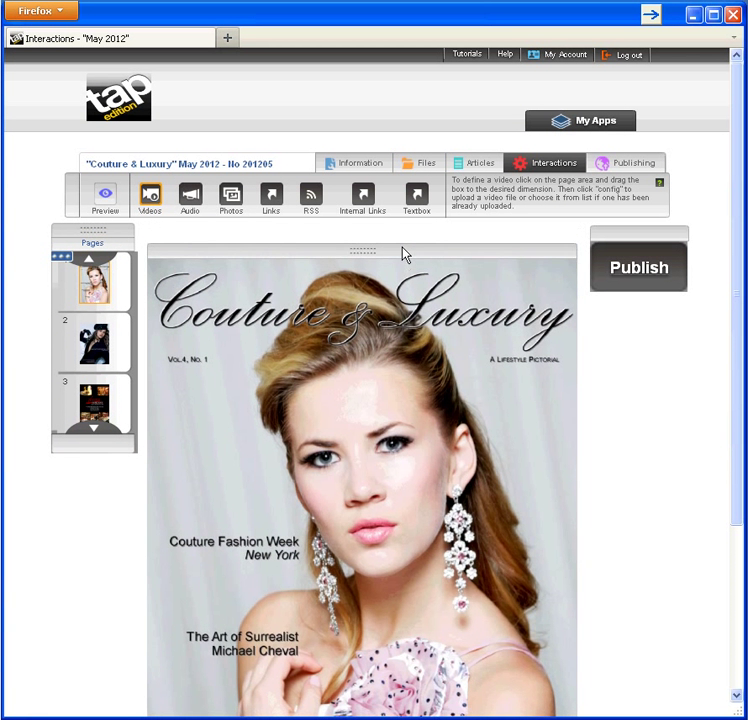
Step: Draw an internal-link hotspot over the cover's Couture Fashion Week New York headline
drag(668, 241, 689, 637)
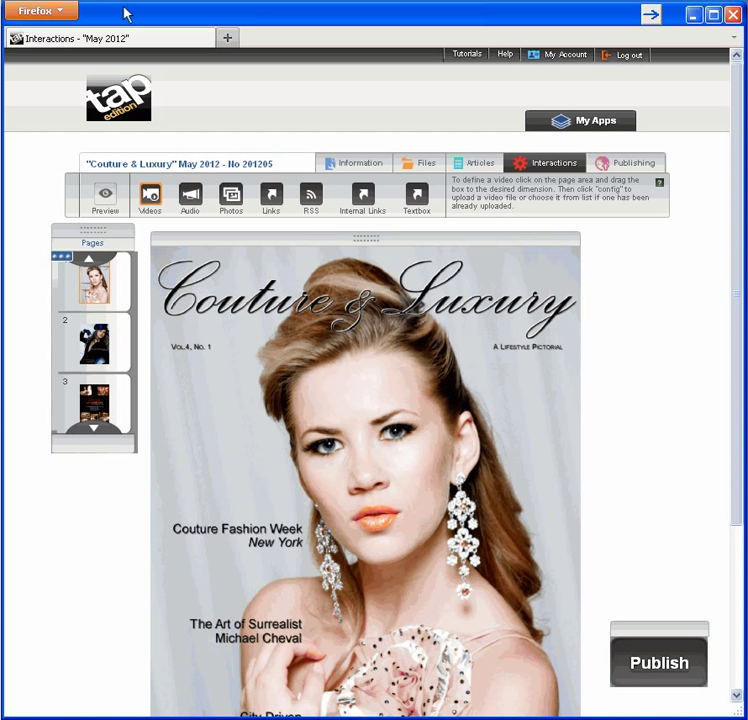
click(366, 198)
drag(167, 511, 313, 557)
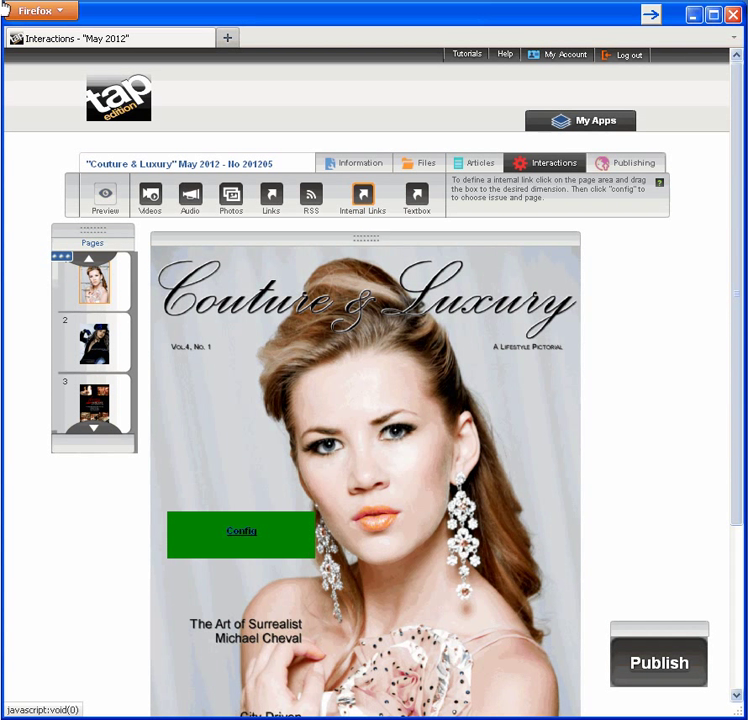
Step: Set the link 'Go to page 46' to target page 46 of May 2012
click(243, 535)
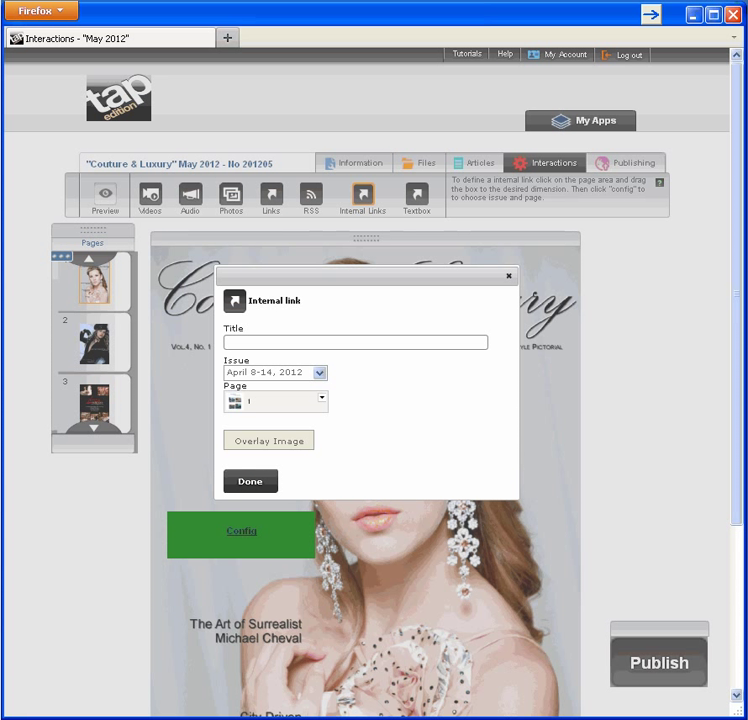
text(Go to page 46)
click(322, 376)
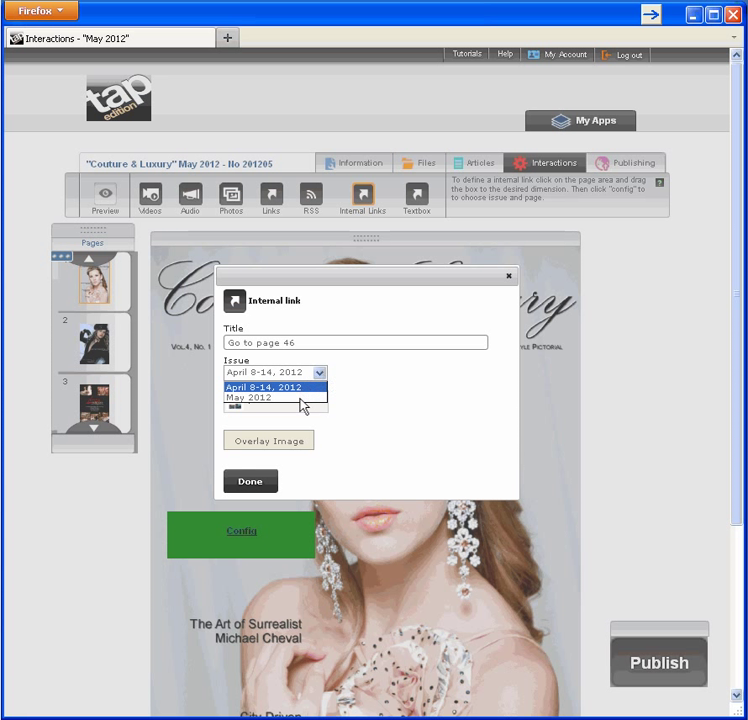
click(300, 398)
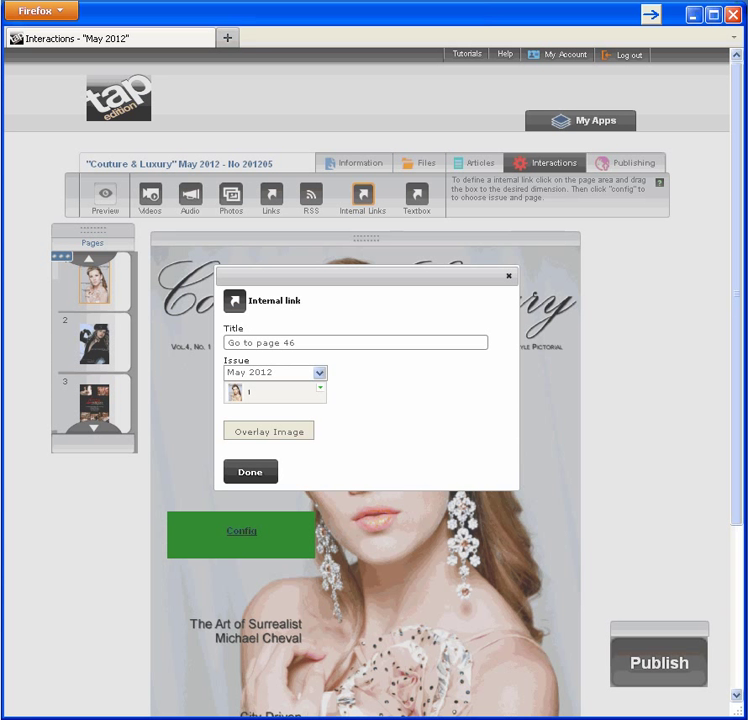
click(322, 394)
drag(317, 446, 320, 472)
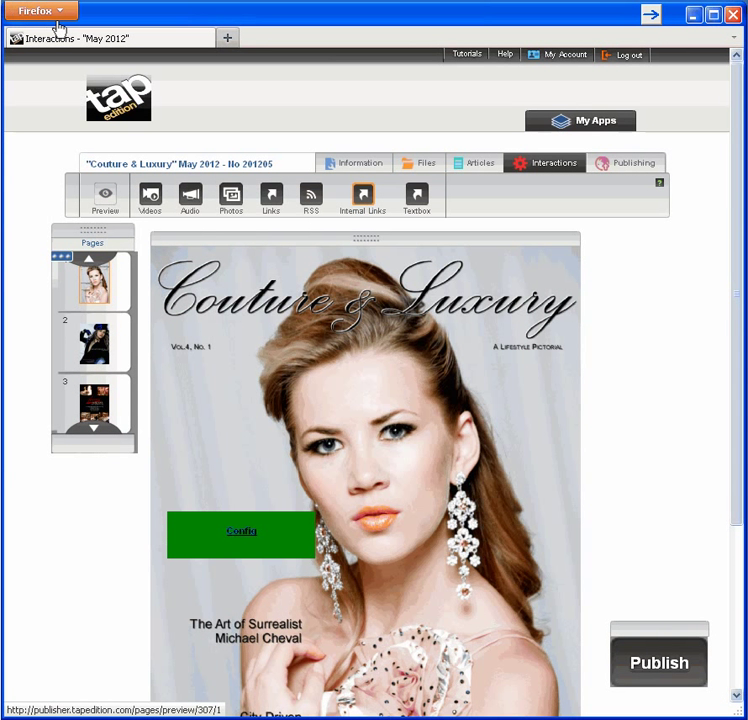
Step: Test the link in the iPad preview, then open page 46 in the editor
click(104, 200)
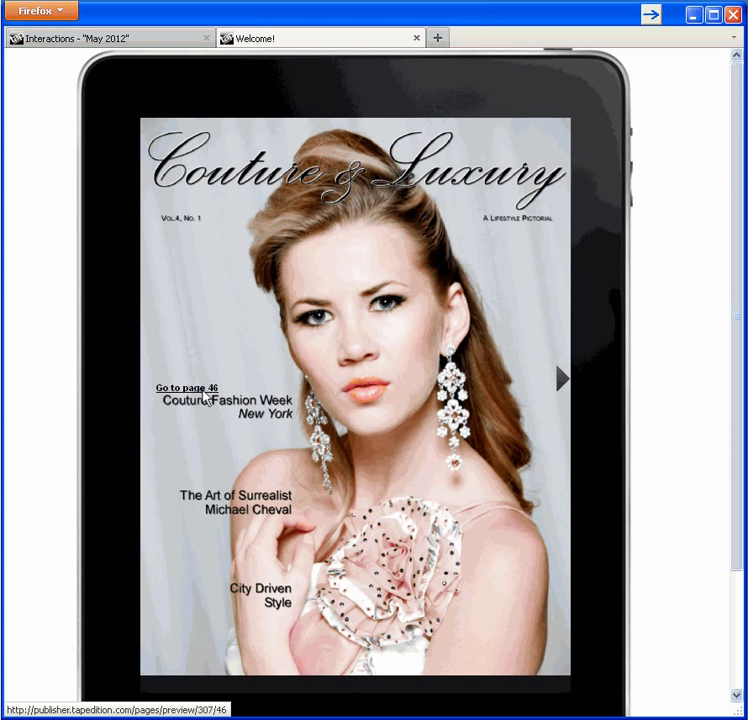
click(204, 399)
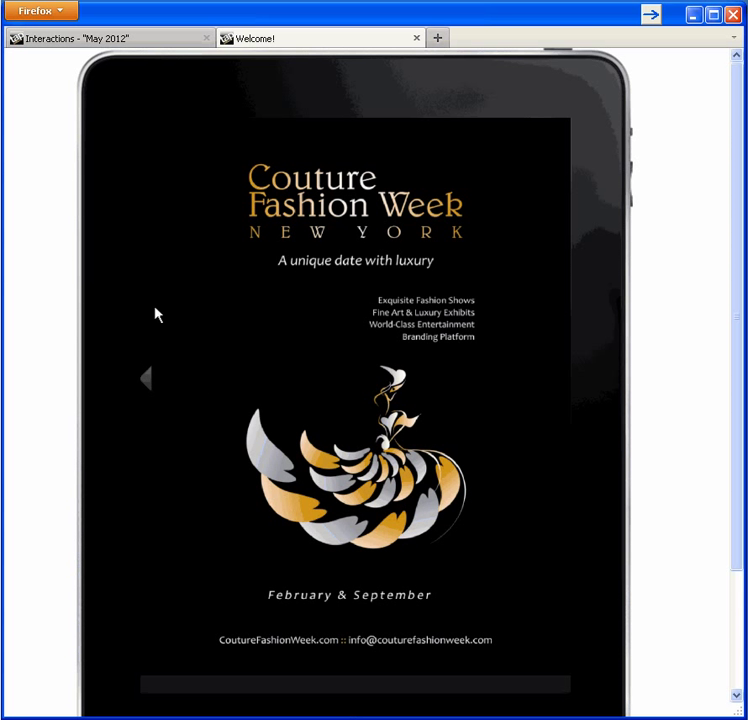
click(140, 38)
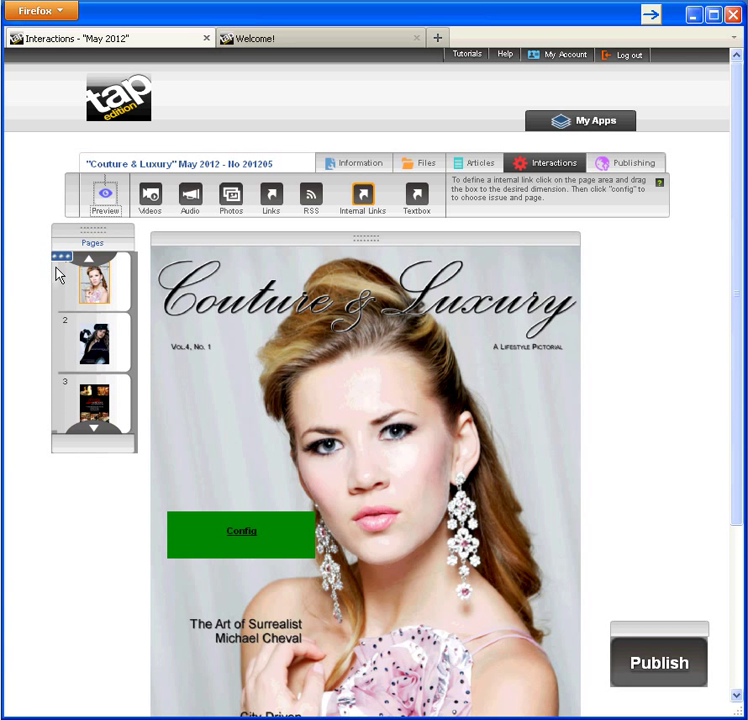
scroll(63, 300, down, 10)
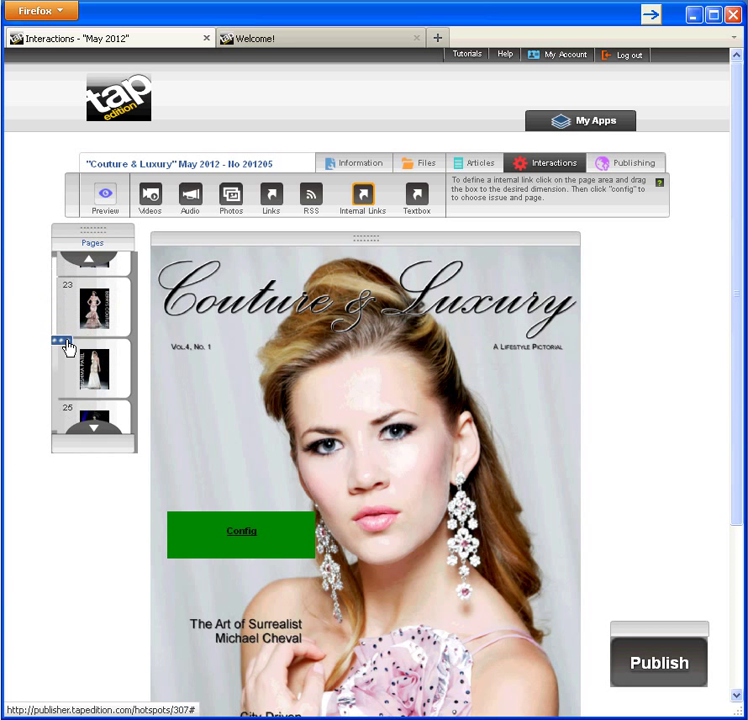
scroll(68, 400, down, 3)
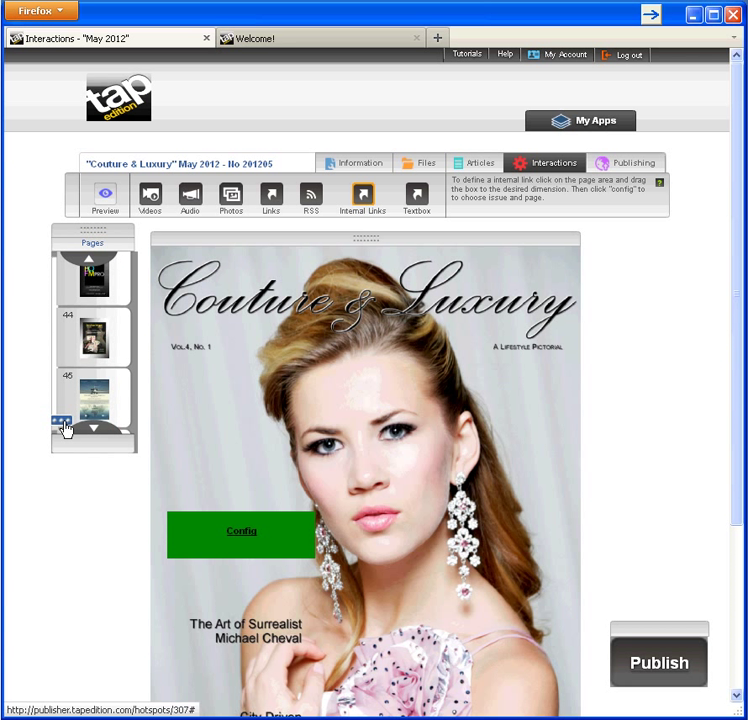
scroll(64, 428, down, 1)
click(94, 334)
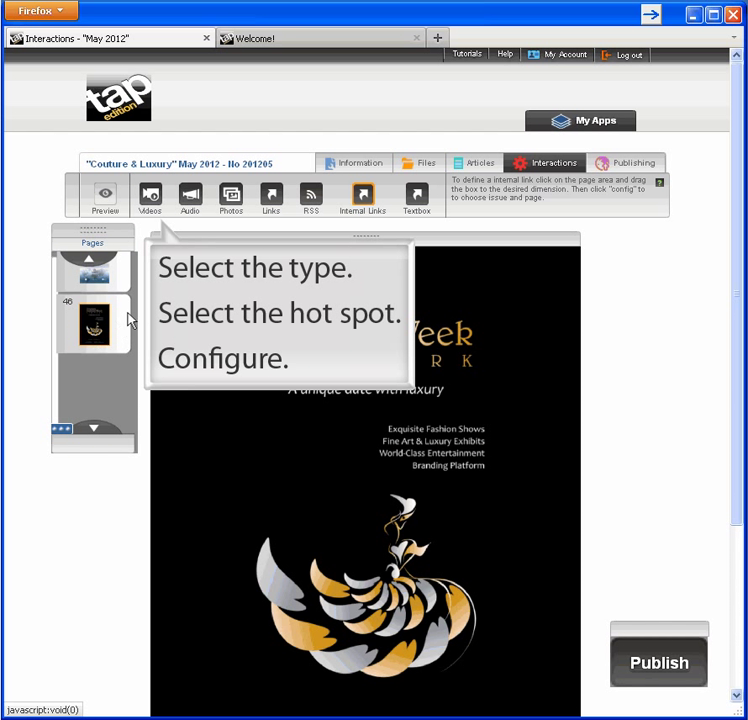
Step: Embed the Couture Fashion Week NYC library video below page 46's event details and play it
click(150, 197)
drag(231, 379, 534, 608)
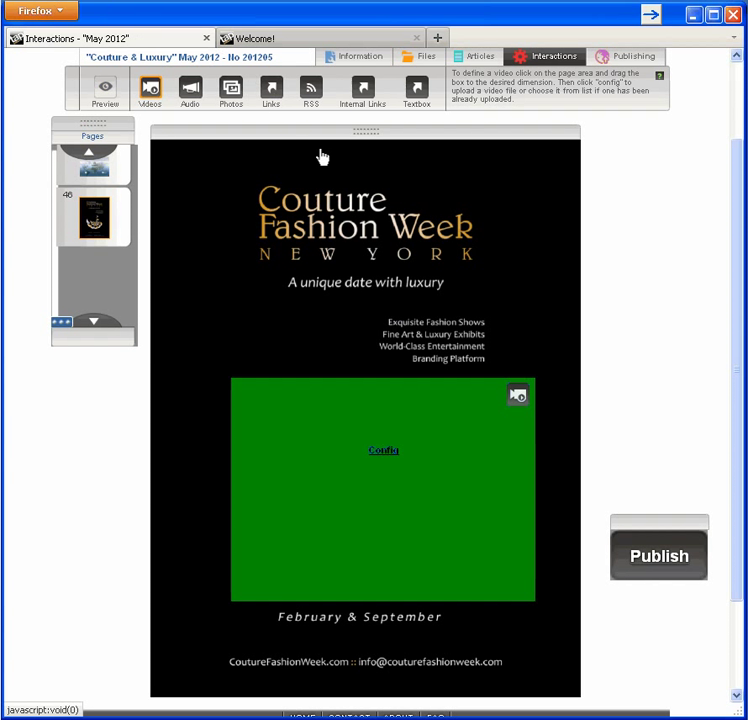
click(384, 450)
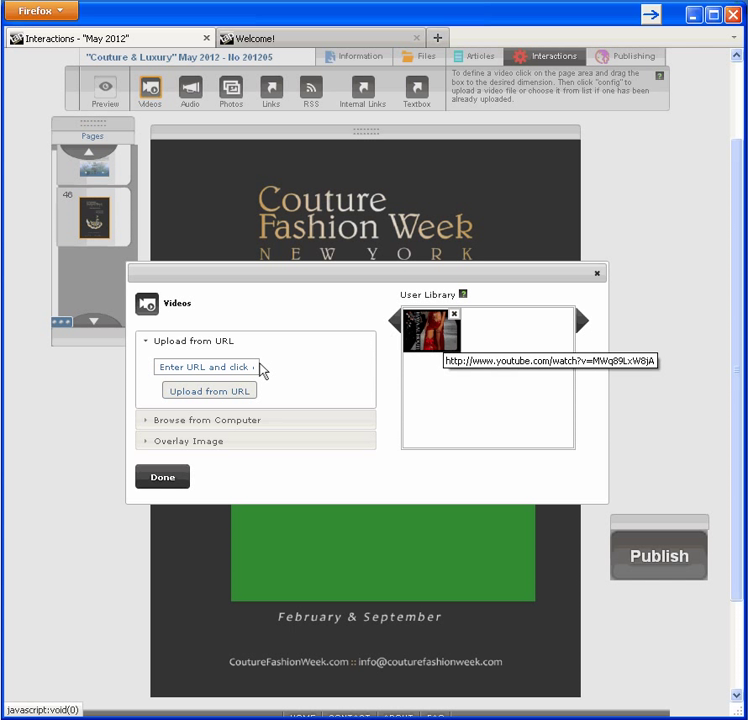
click(172, 480)
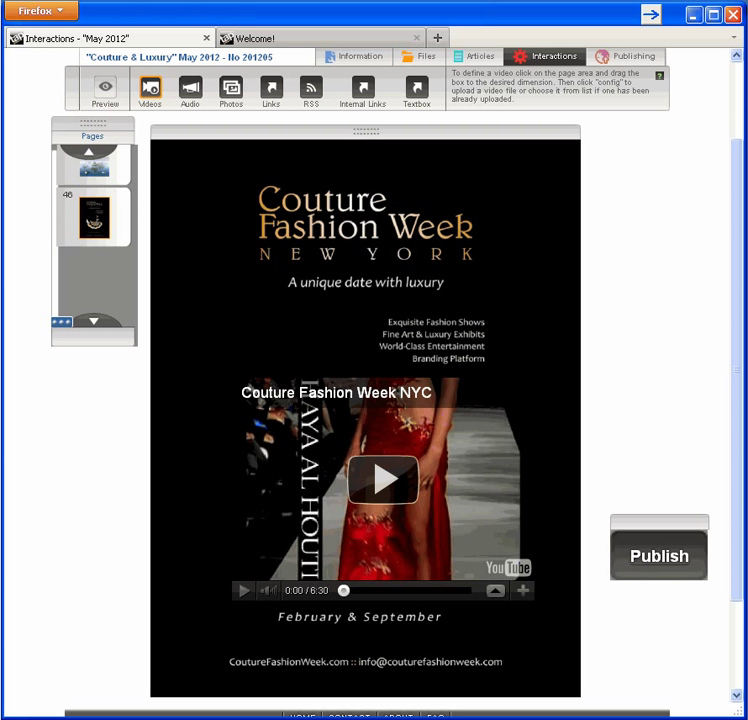
click(386, 487)
mouse_move(473, 382)
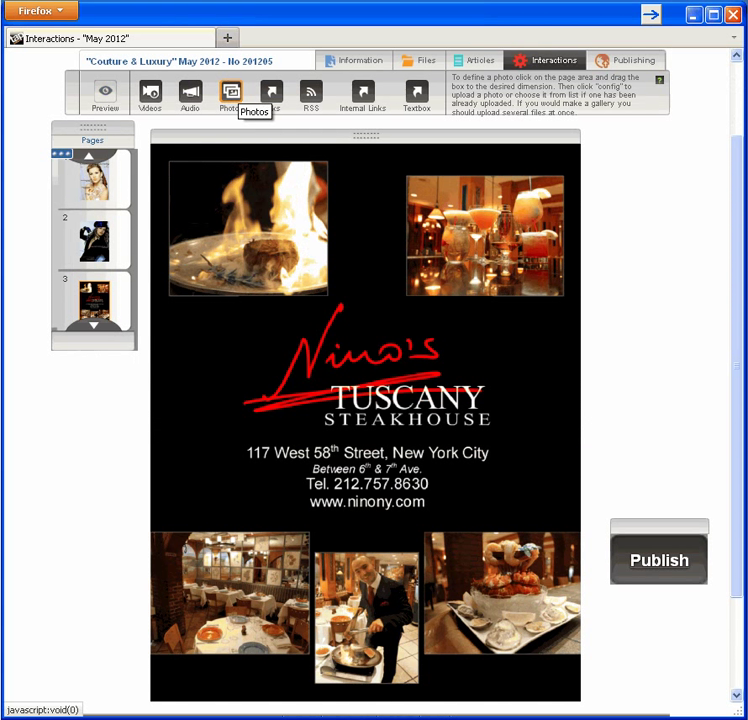
Step: Draw a photo hotspot over the Nino's page's lower-left photo and open its image settings
click(231, 94)
drag(153, 537, 307, 652)
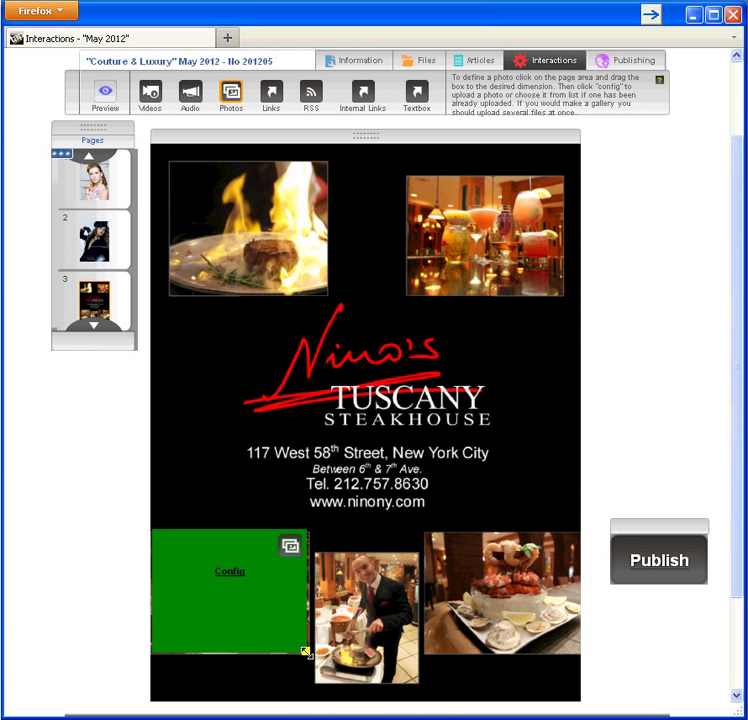
click(233, 573)
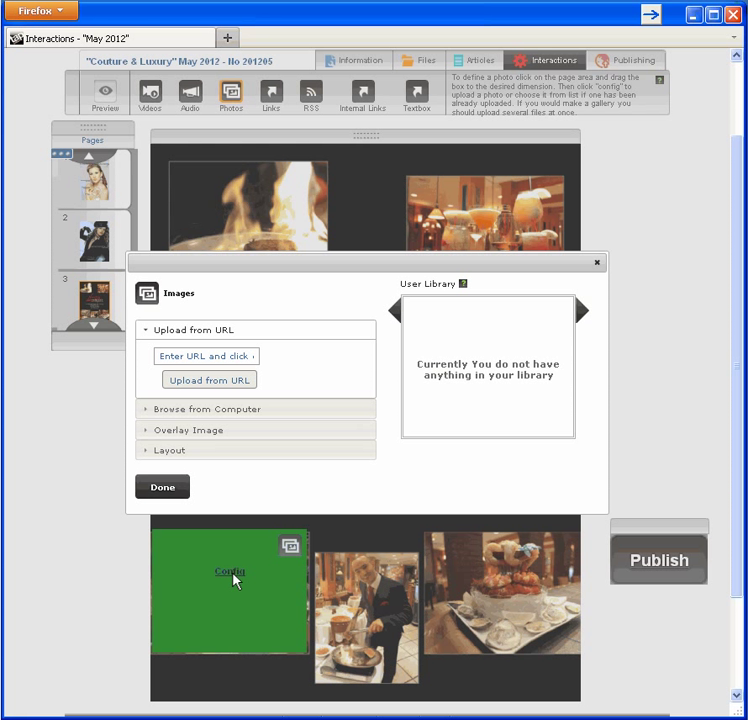
Step: Upload all the photos from the Ninos folder into the hotspot's library
click(250, 409)
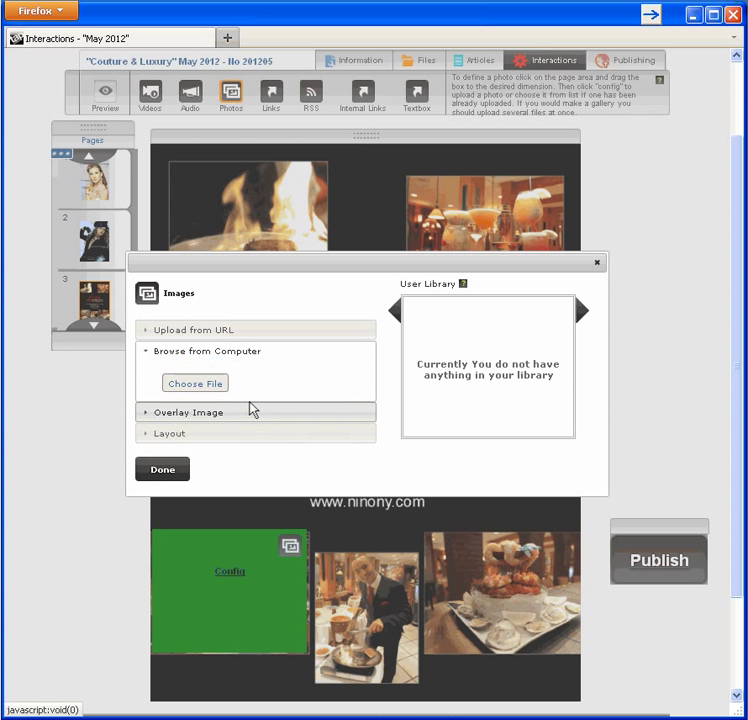
click(210, 387)
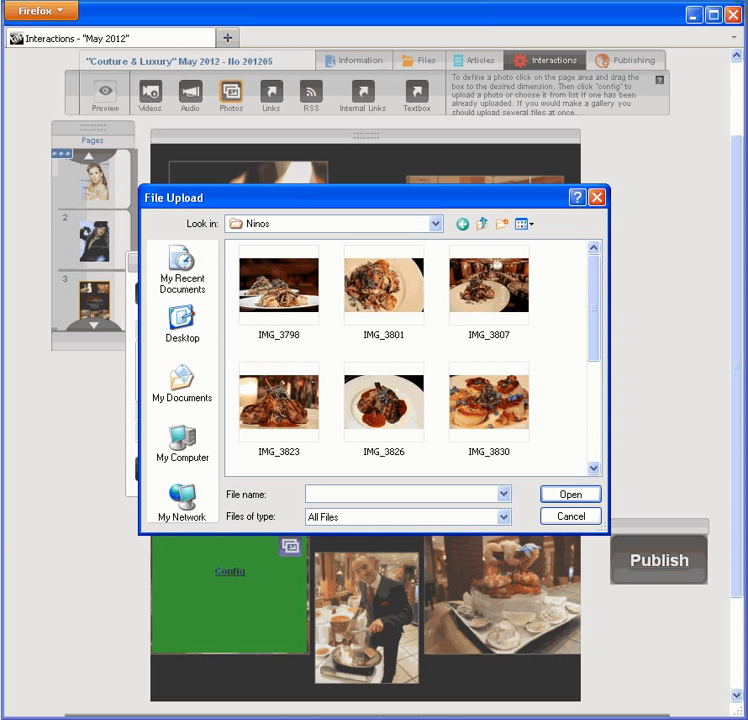
click(265, 290)
drag(598, 312, 604, 427)
key(ctrl+a)
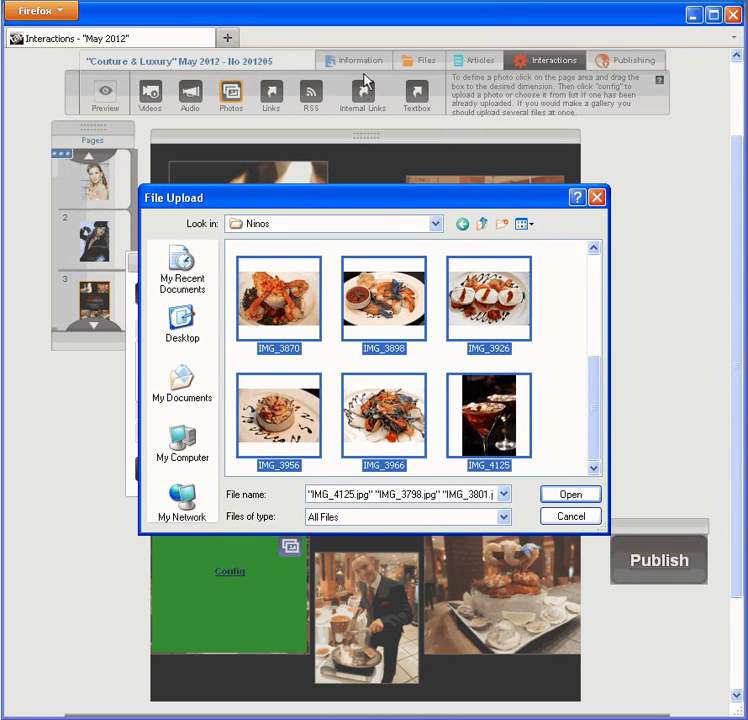
click(568, 494)
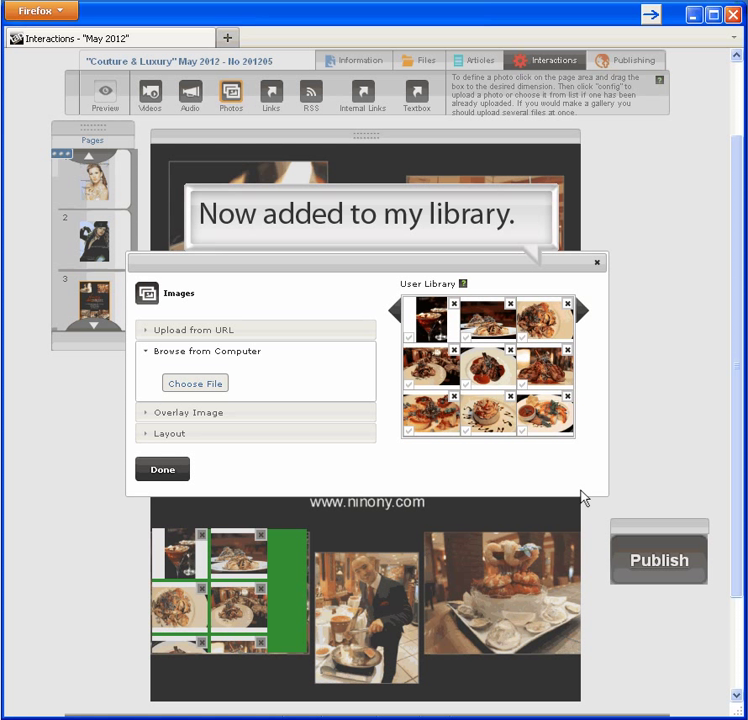
Step: Set the gallery layout to overlay_scrollview and save the gallery
click(231, 434)
click(250, 420)
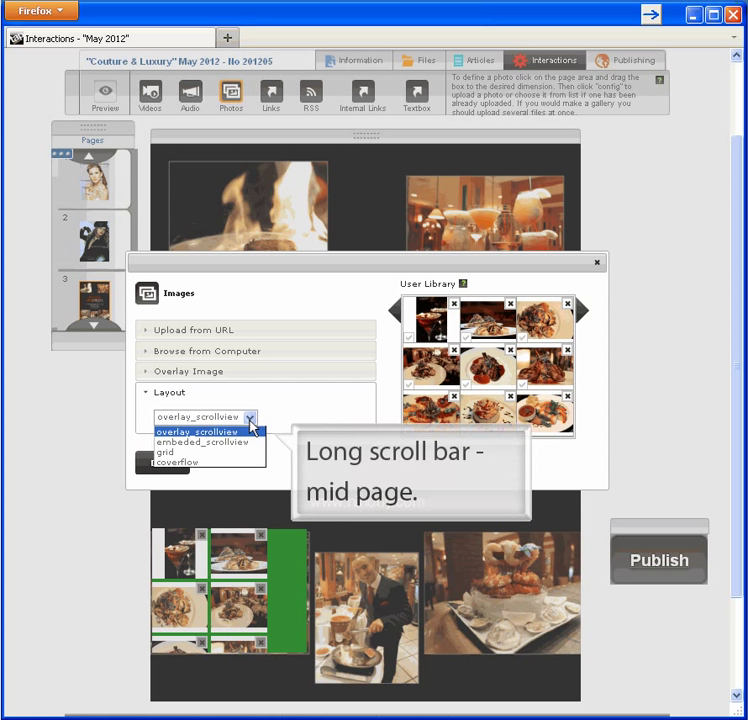
click(249, 432)
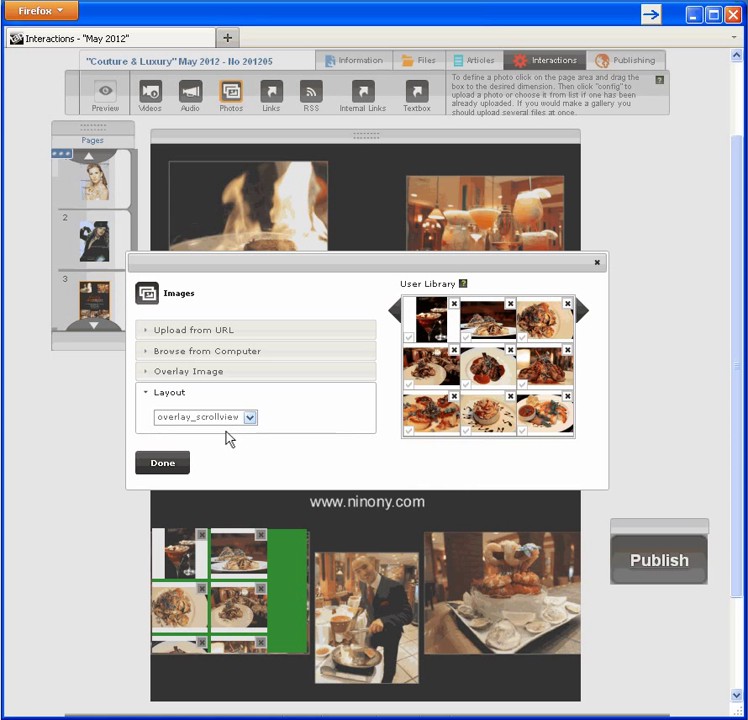
click(180, 466)
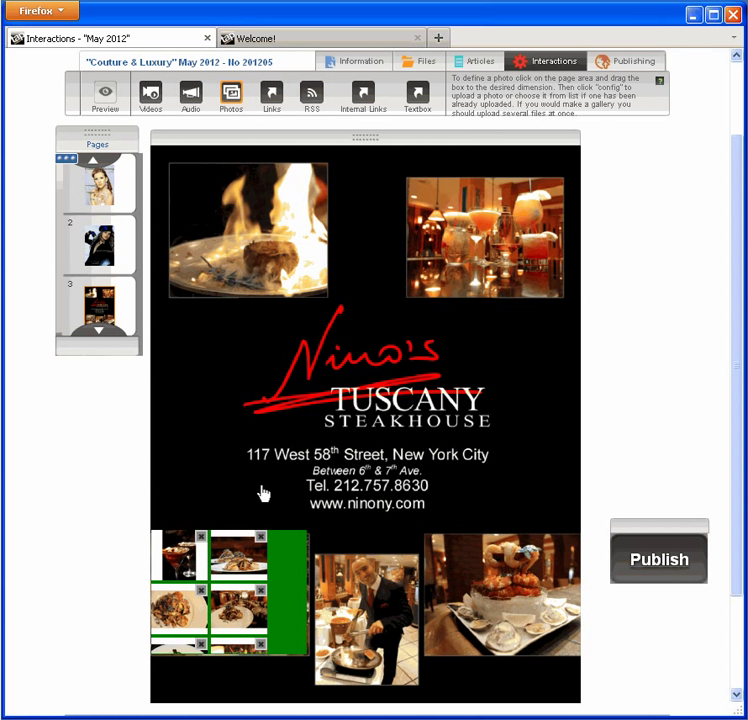
Step: Check the existing lower-left food gallery beside the chef photo on the Nino's page
mouse_move(278, 532)
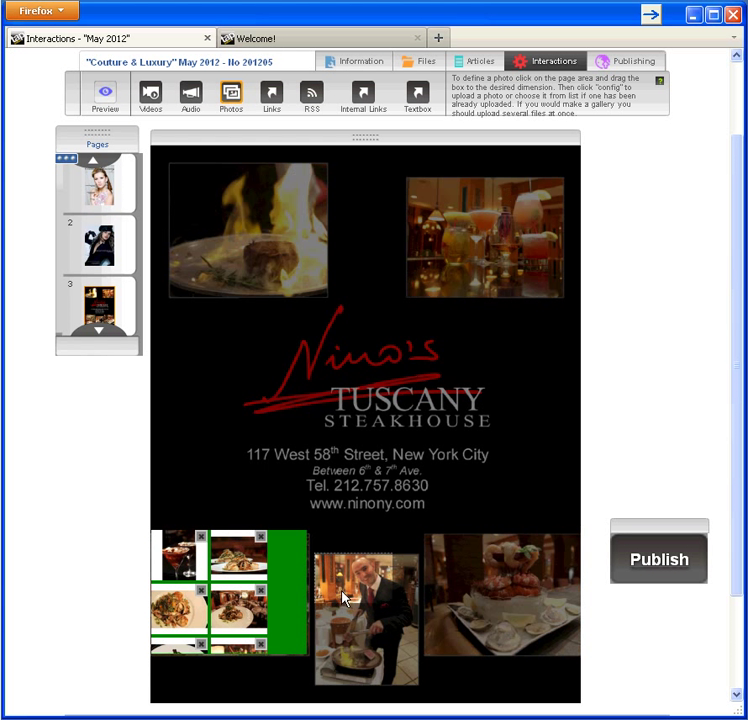
Step: Mark a photo area over the chef photo and pick the martini, centre dish and bottom-right dish photos
click(421, 696)
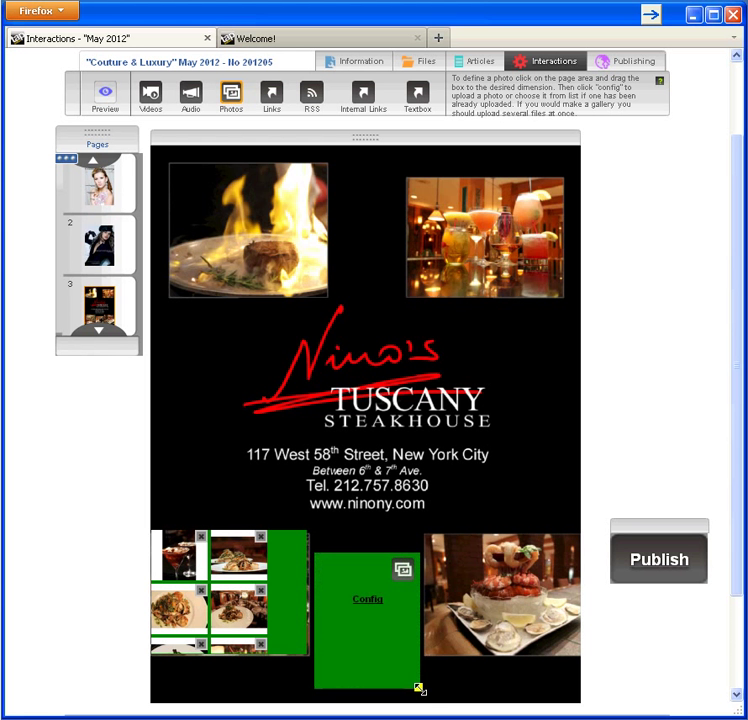
click(365, 601)
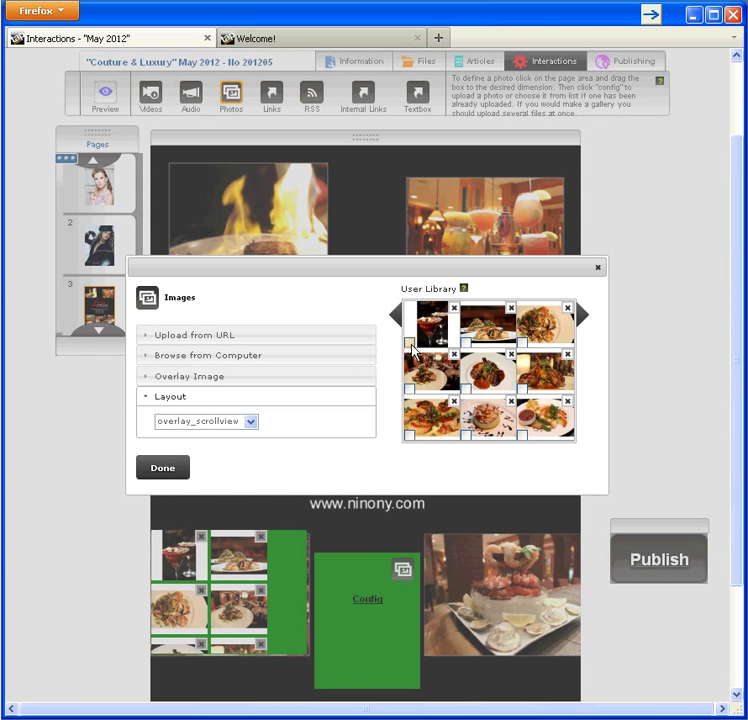
click(409, 342)
click(466, 389)
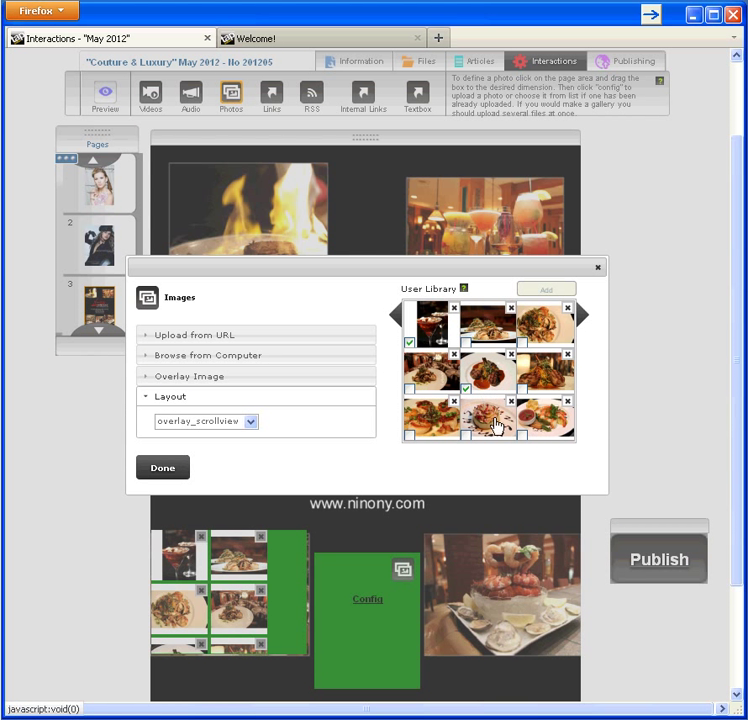
click(522, 435)
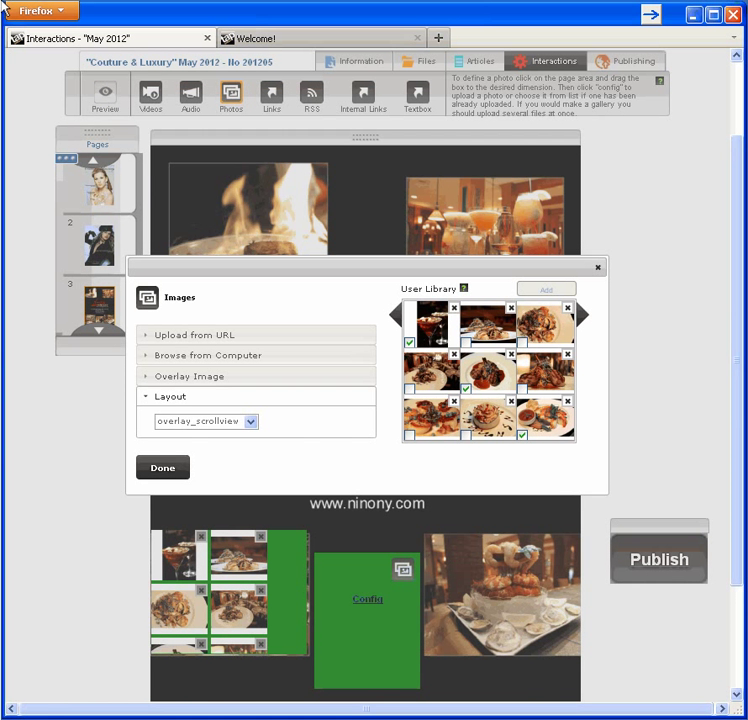
Step: Set the gallery layout to embeded_scrollview and place the three photos in the box
click(252, 424)
click(248, 447)
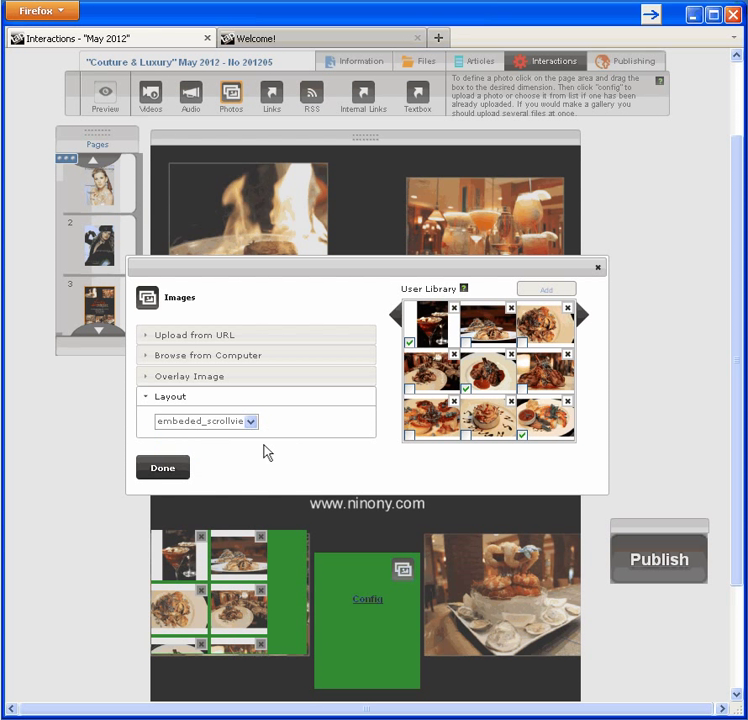
click(537, 291)
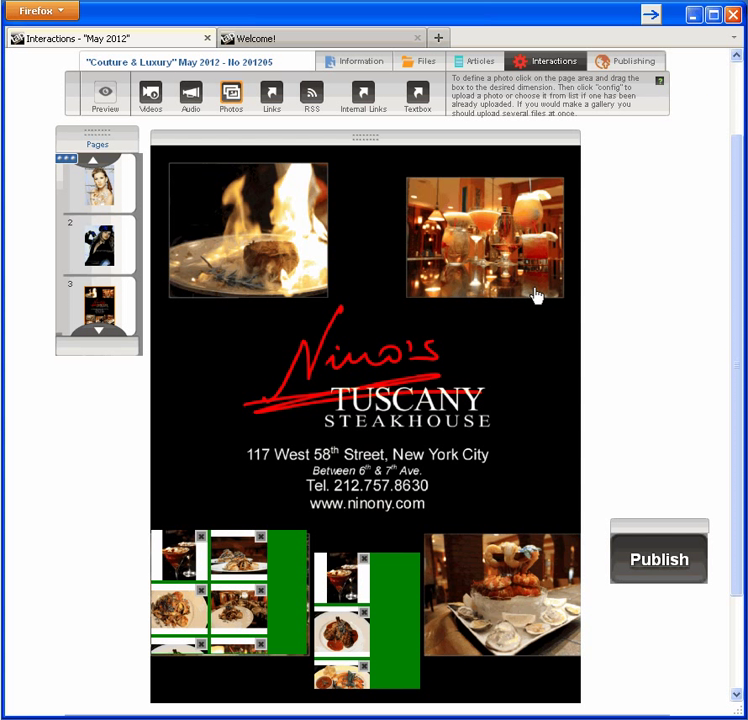
click(278, 104)
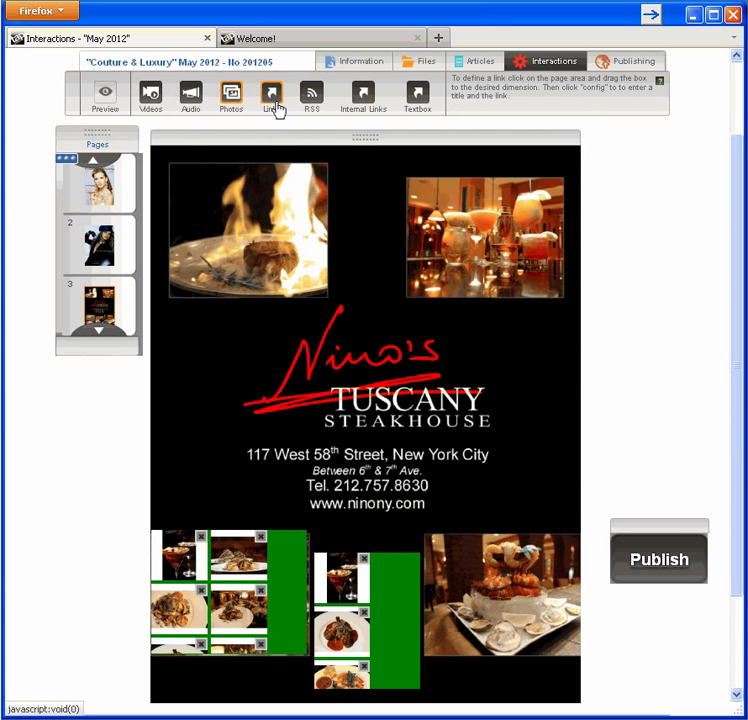
drag(303, 497, 434, 508)
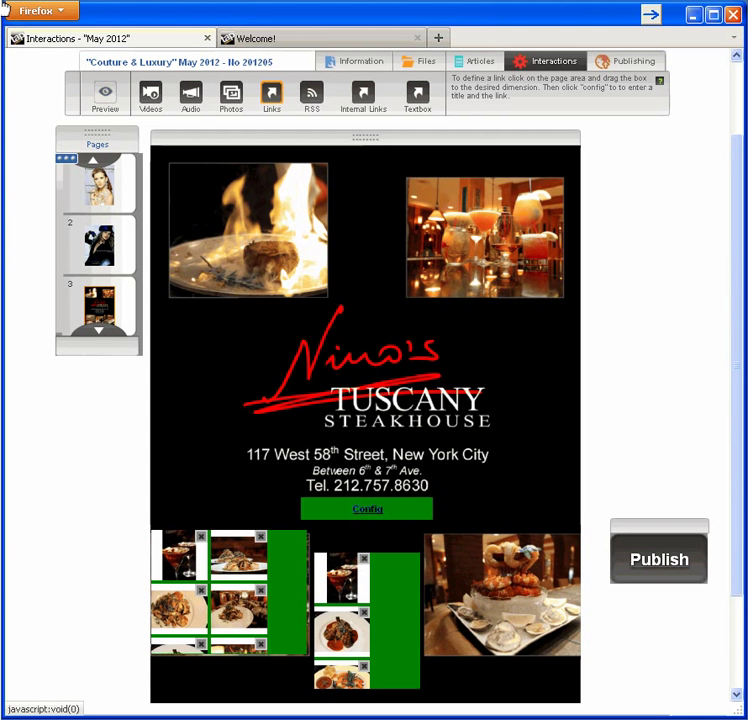
click(366, 512)
text(Link)
text(Ninos)
key(Tab)
text(http://www.ninony.com/)
click(270, 470)
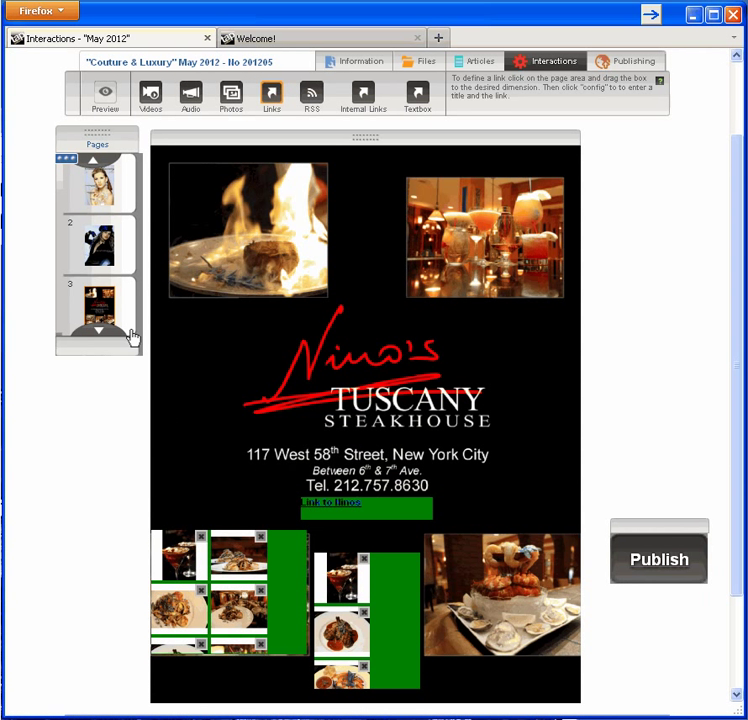
Step: Preview the page on iPad, advancing the photo strip one image before closing it
click(107, 101)
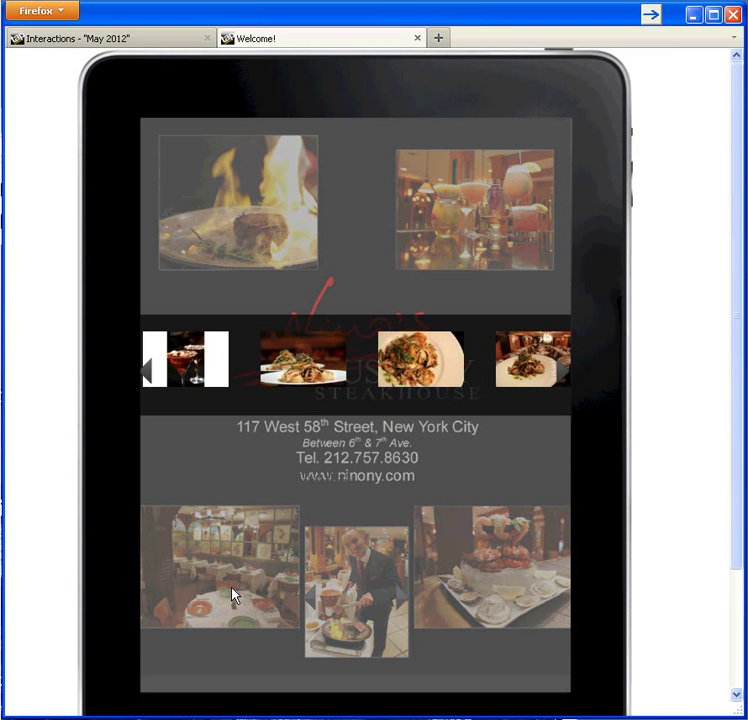
click(561, 379)
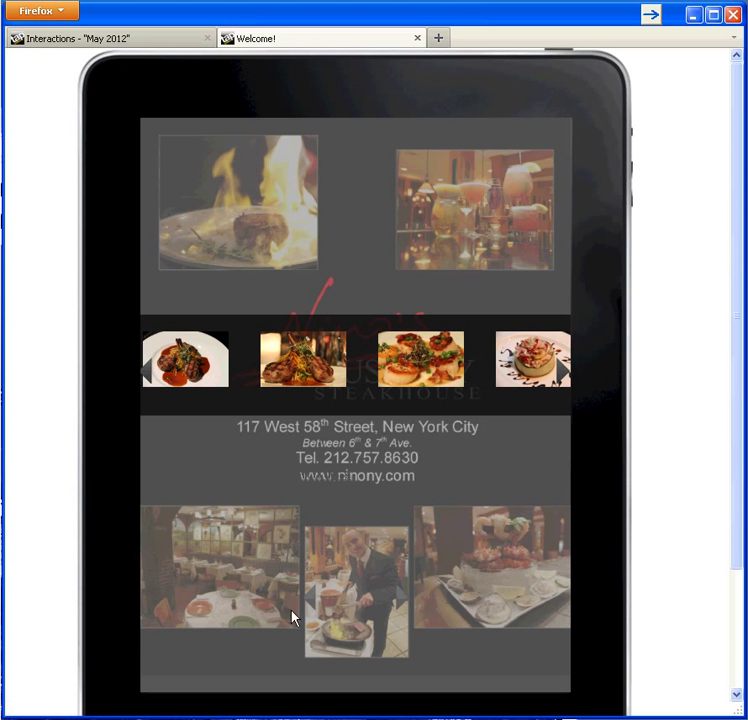
click(249, 582)
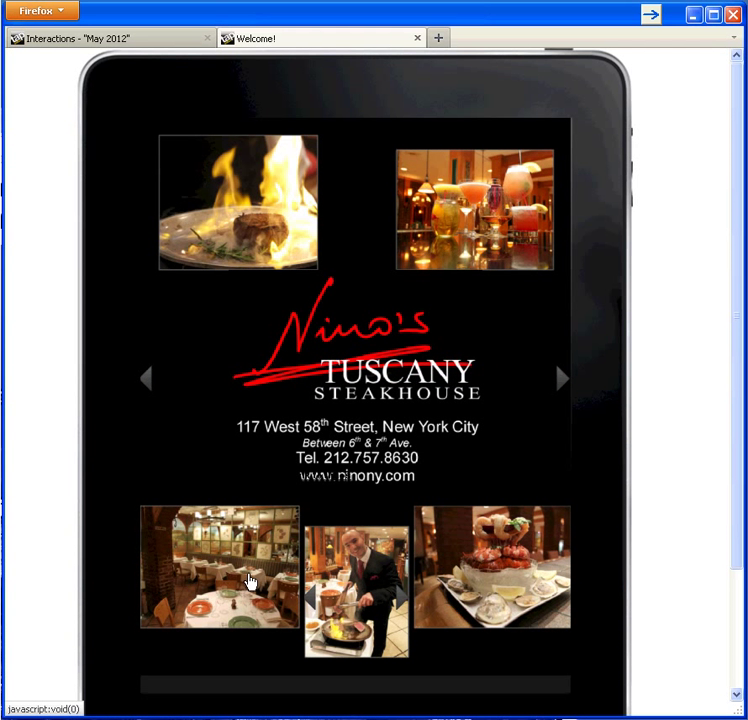
click(379, 578)
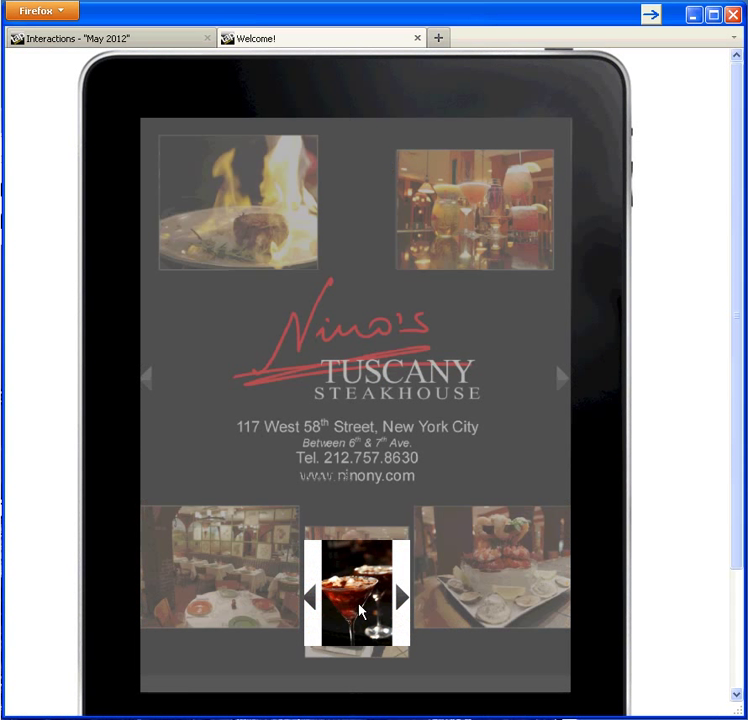
click(401, 600)
click(403, 601)
click(403, 601)
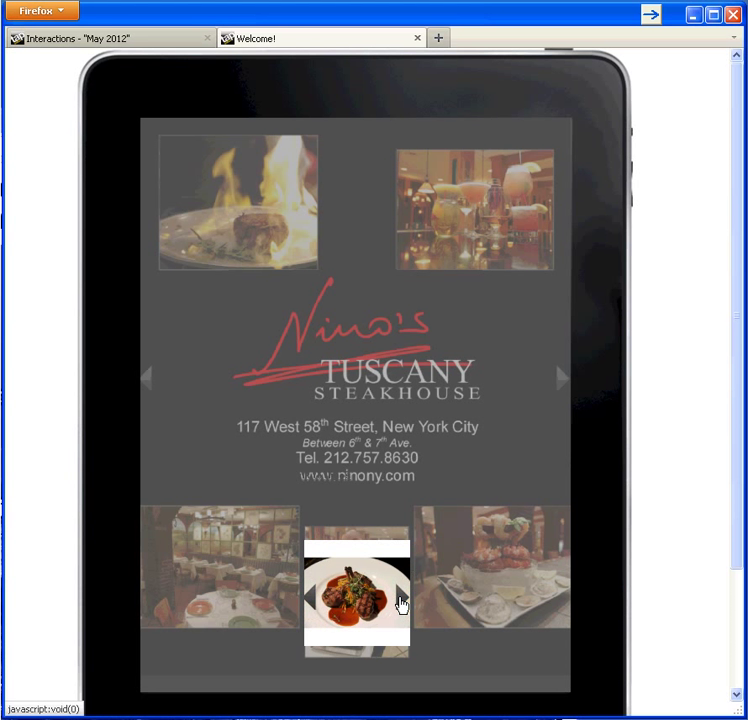
click(324, 211)
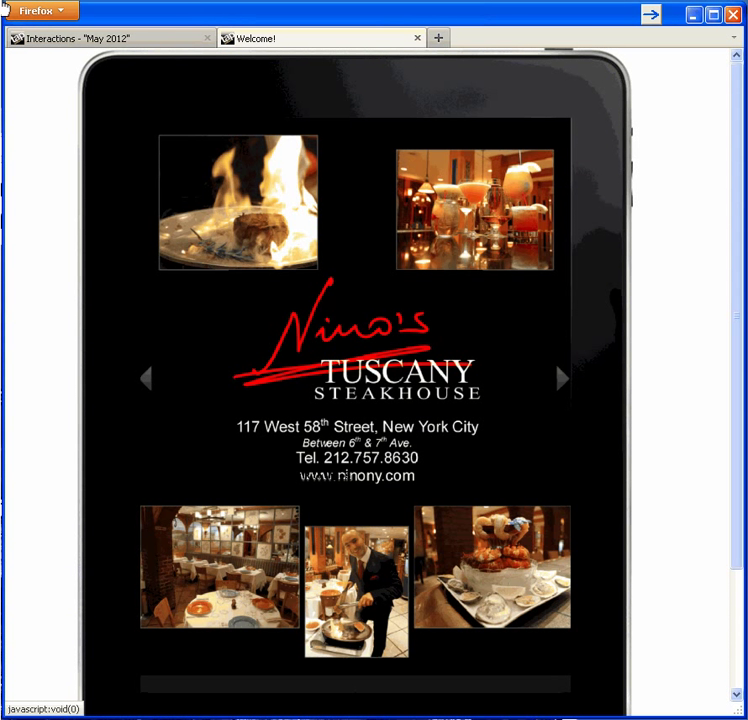
click(396, 478)
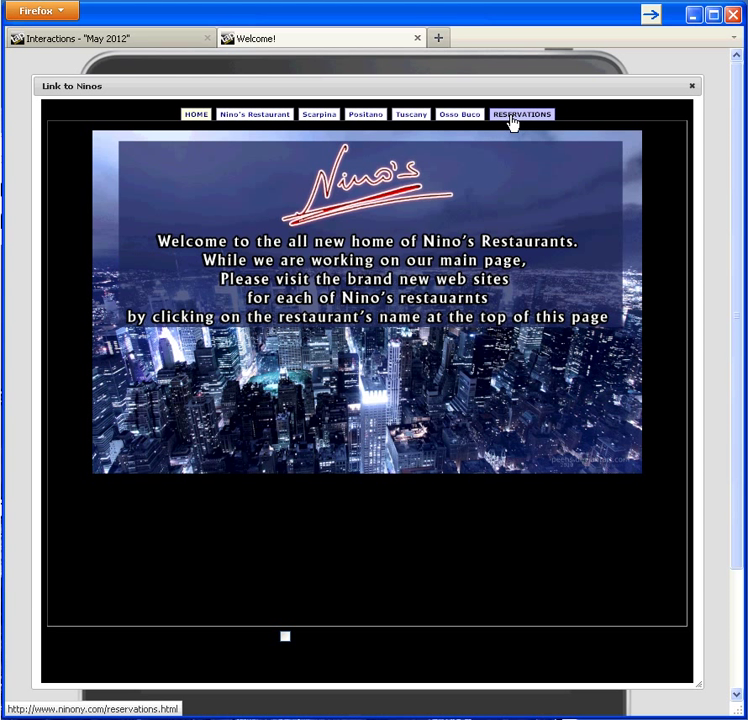
click(735, 15)
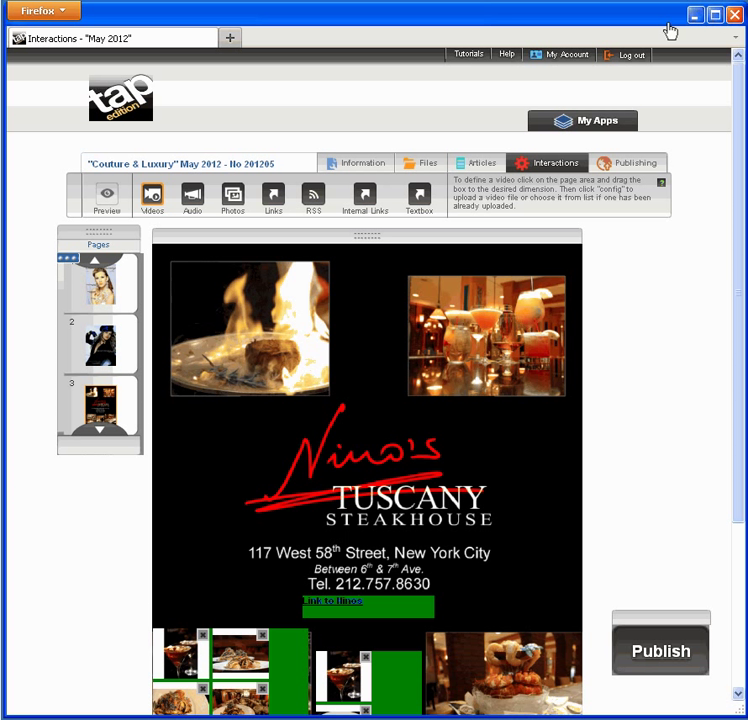
Step: Go back to the My Apps dashboard and view the Couture & Luxury design settings
click(615, 128)
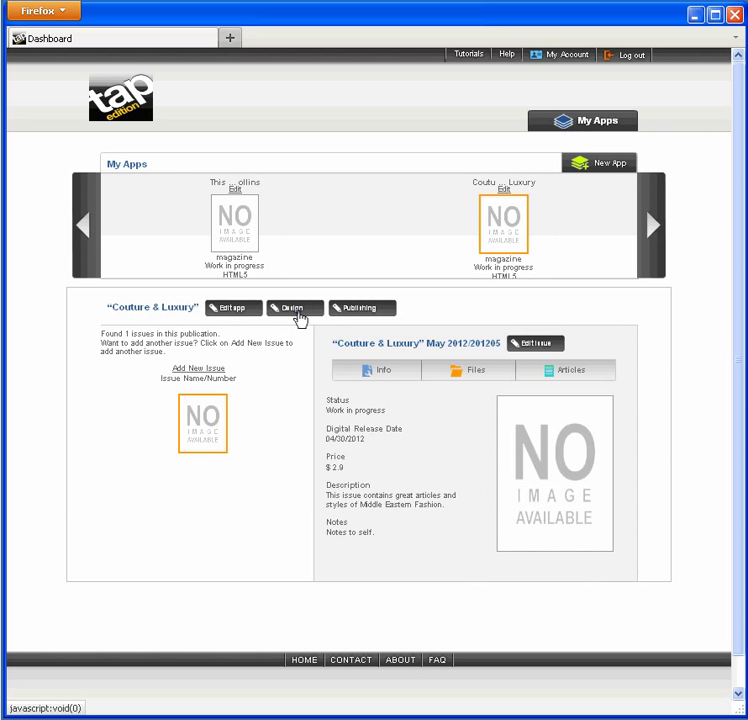
click(298, 313)
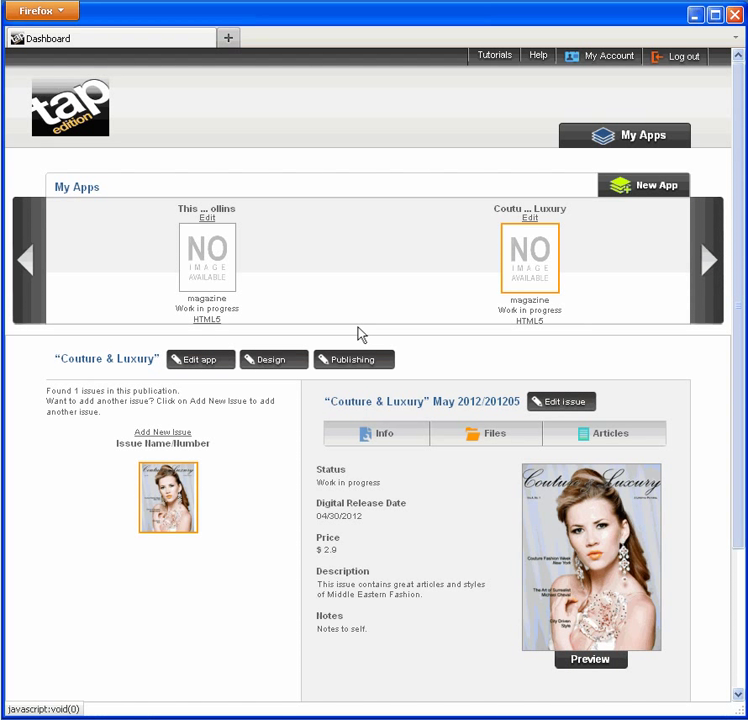
Step: Complete the Publishing form with keywords, price 2.9 and support URL, and submit it for publishing
click(371, 364)
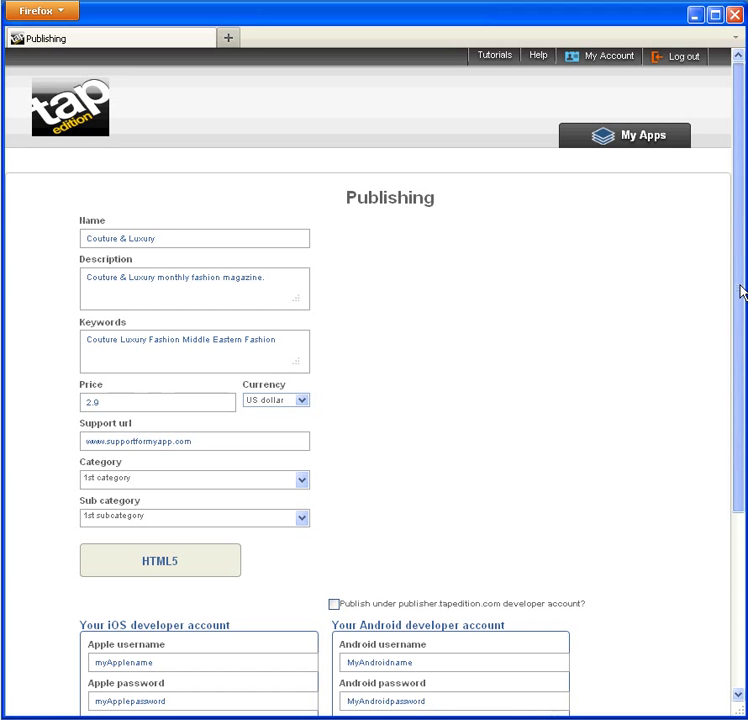
drag(740, 287, 741, 427)
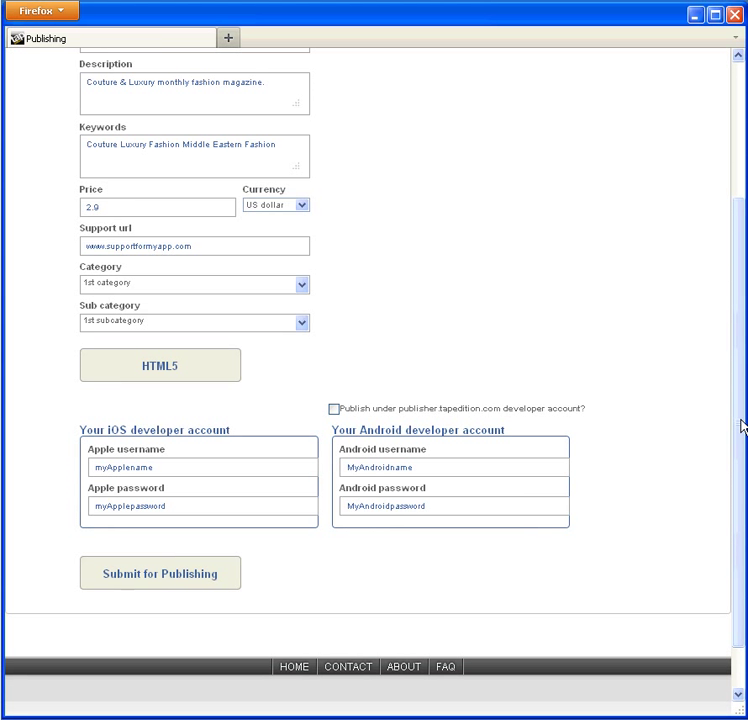
click(229, 582)
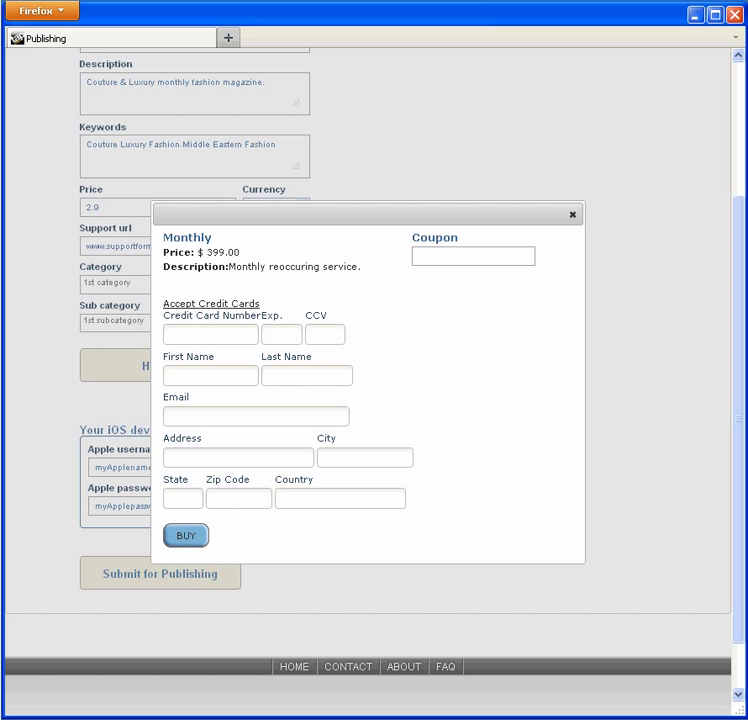